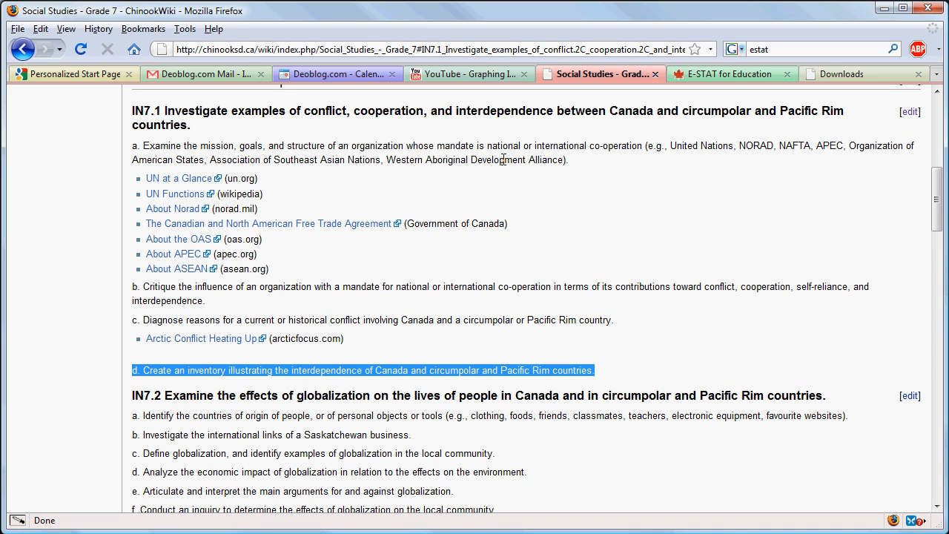
Switch to the E-STAT page and open the Merchandise exports tables under CANSIM's International trade subject.
left_click(708, 75)
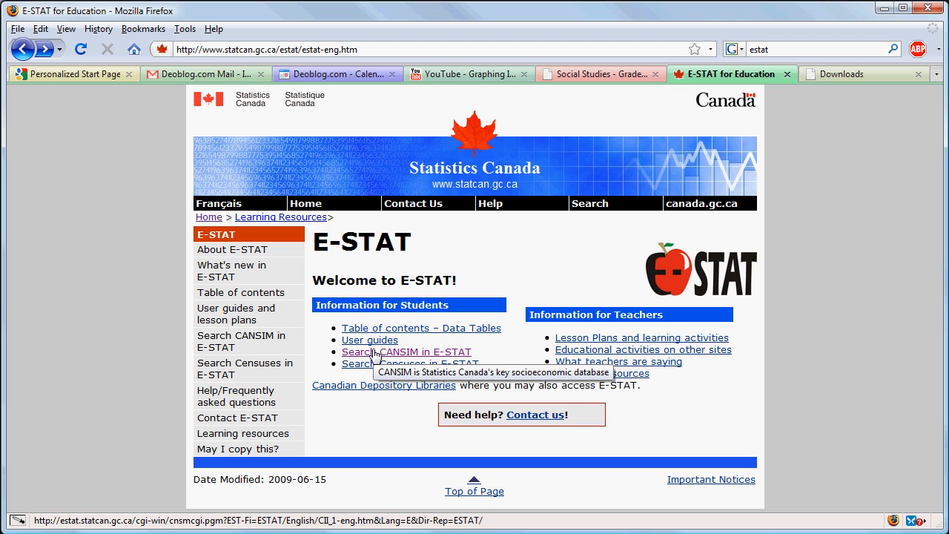
left_click(374, 353)
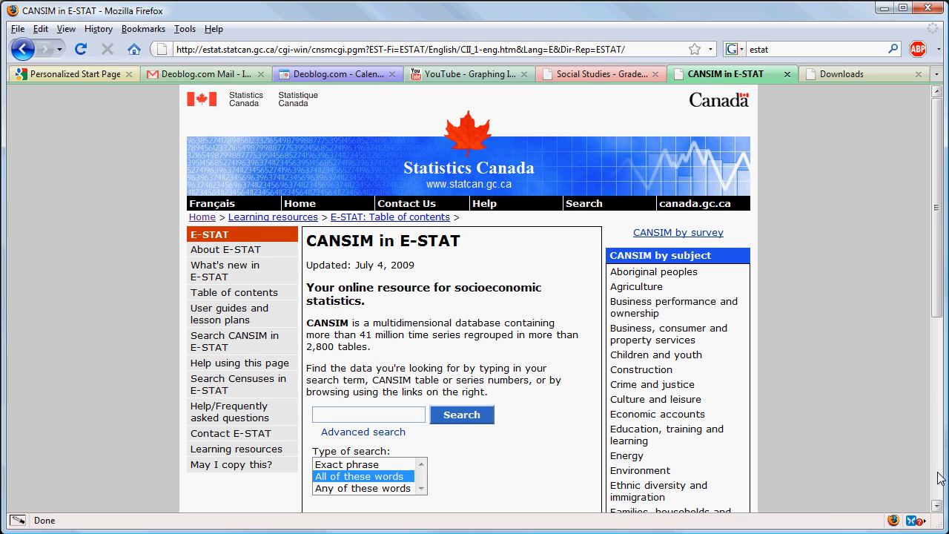
scroll(940, 468, "down", 5)
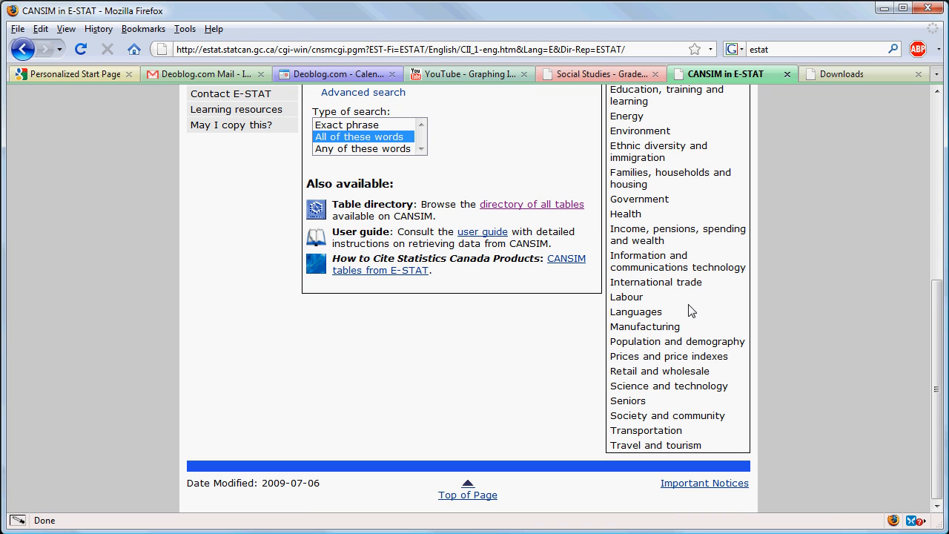
left_click(674, 288)
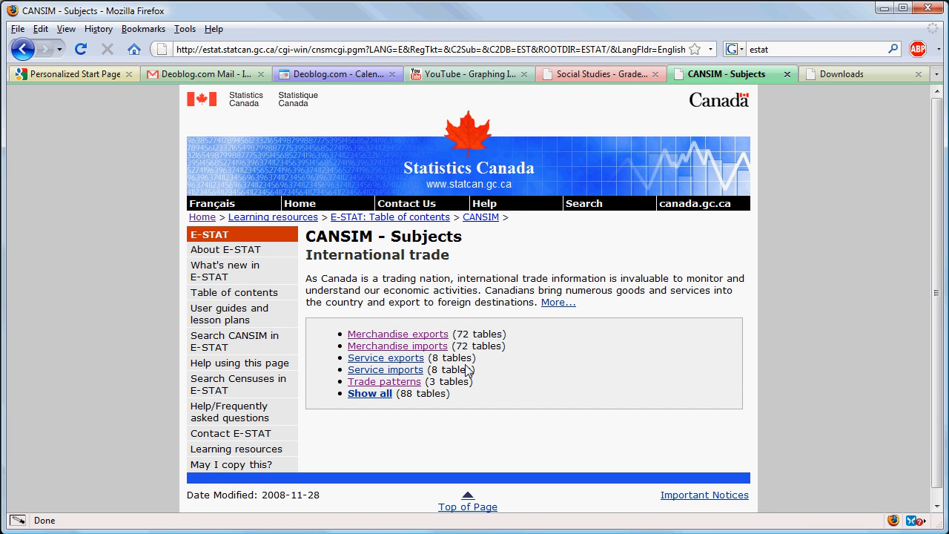
left_click(424, 335)
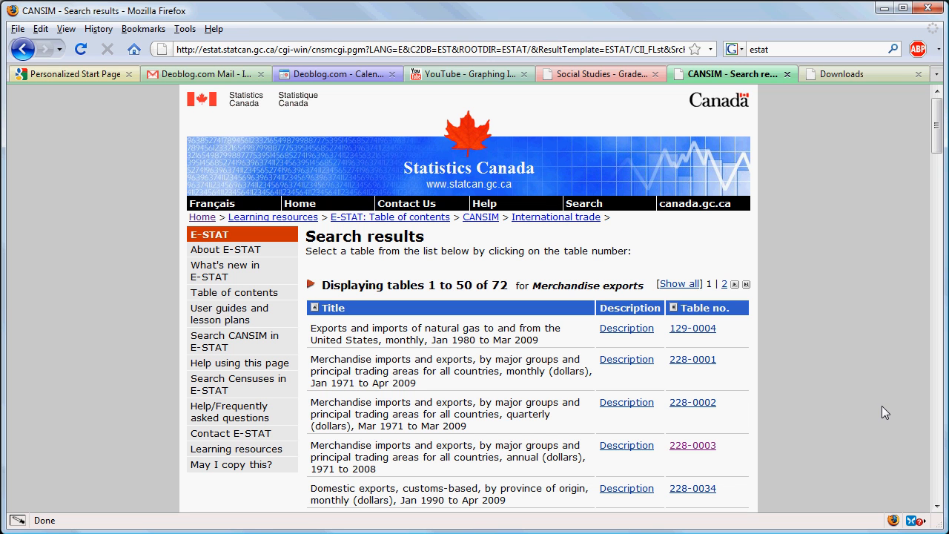
Open table 227-0001 on total and domestic exports to individual countries from the Merchandise exports results.
left_click(939, 442)
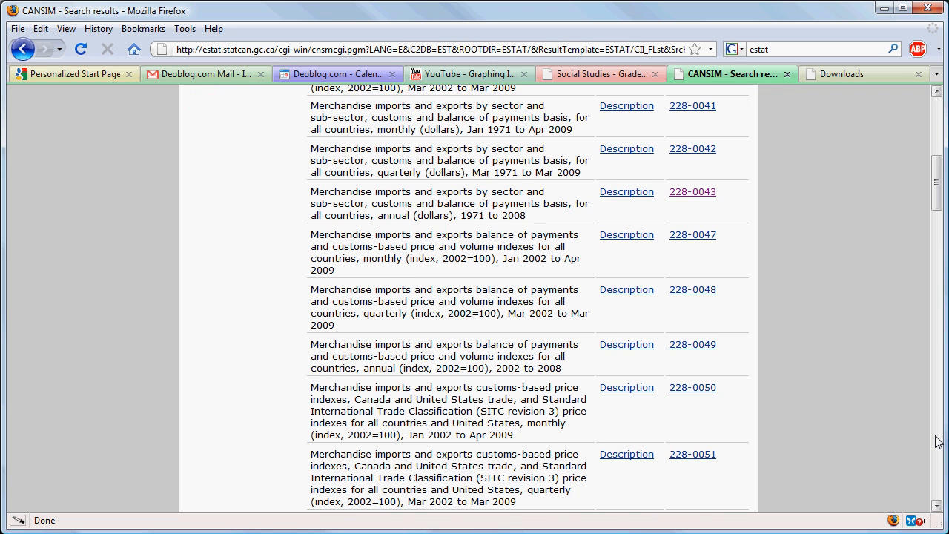
left_click(939, 442)
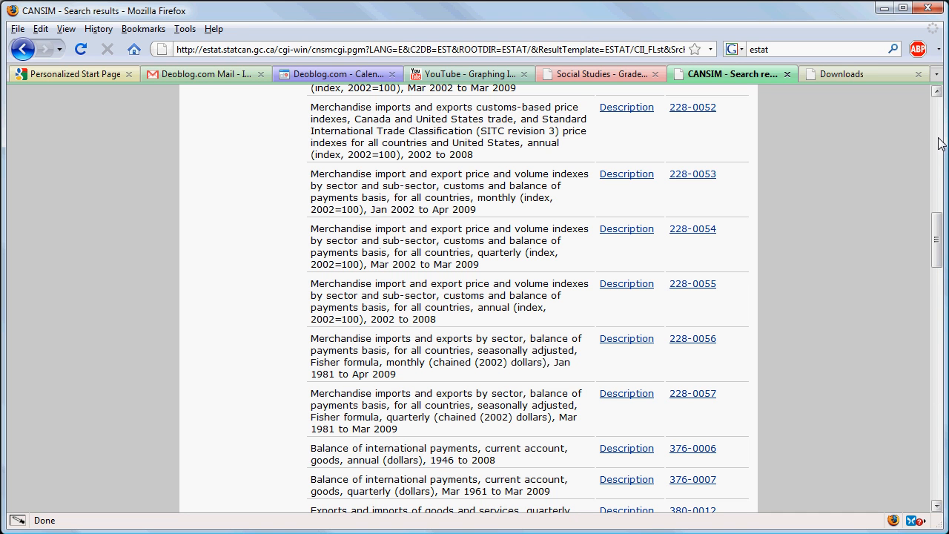
left_click(939, 339)
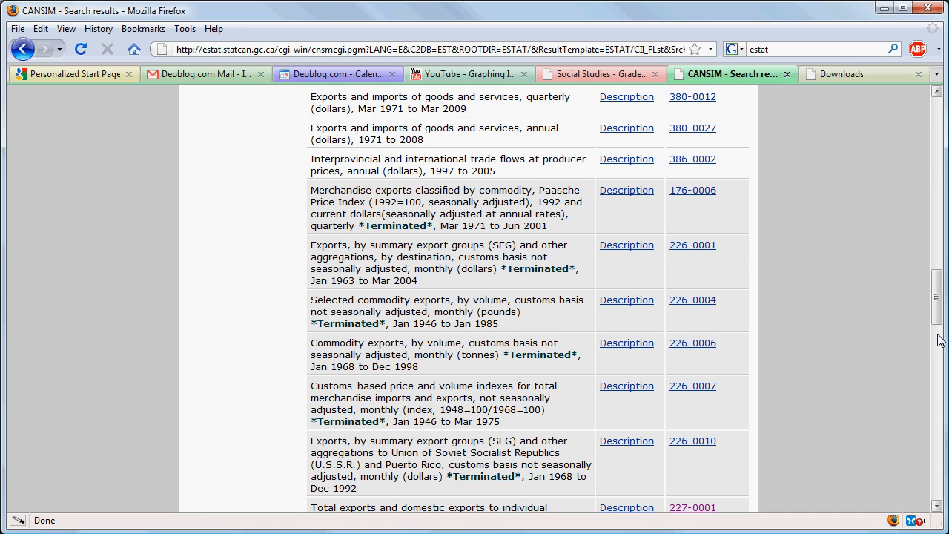
scroll(939, 339, "down", 4)
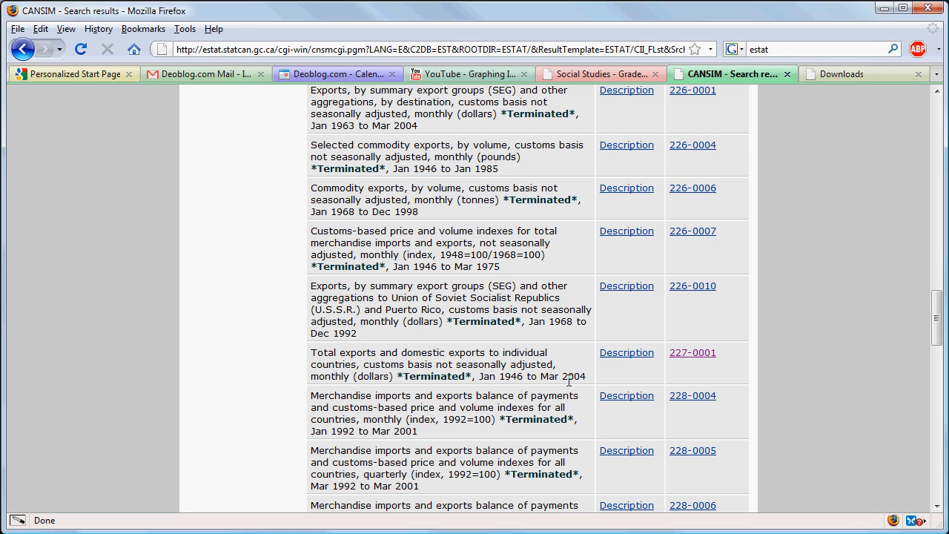
left_click(676, 355)
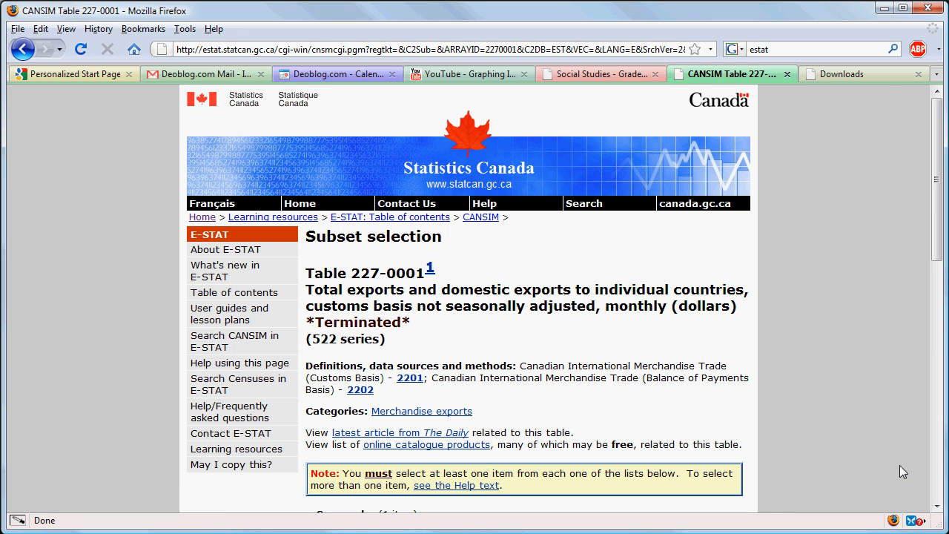
Select Total exports as the type of export for the table subset.
left_click(937, 506)
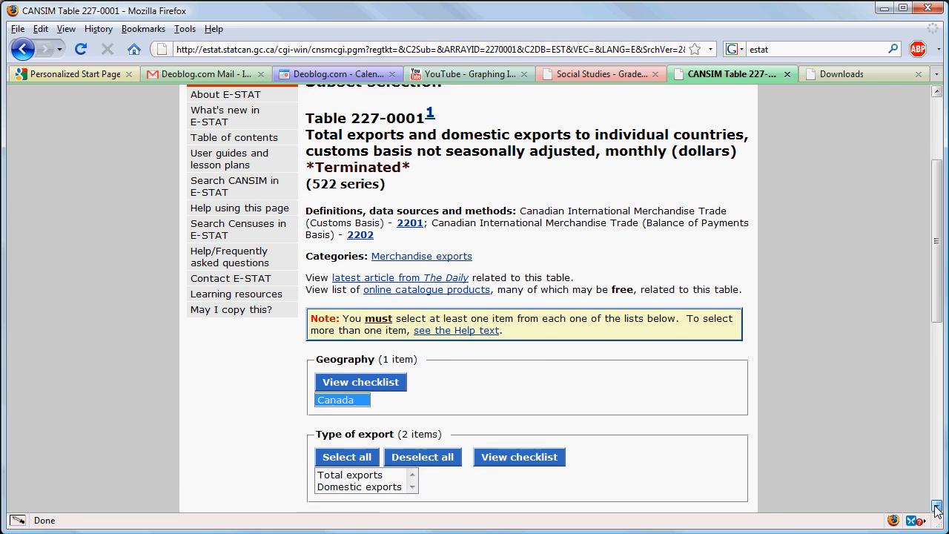
left_click(936, 507)
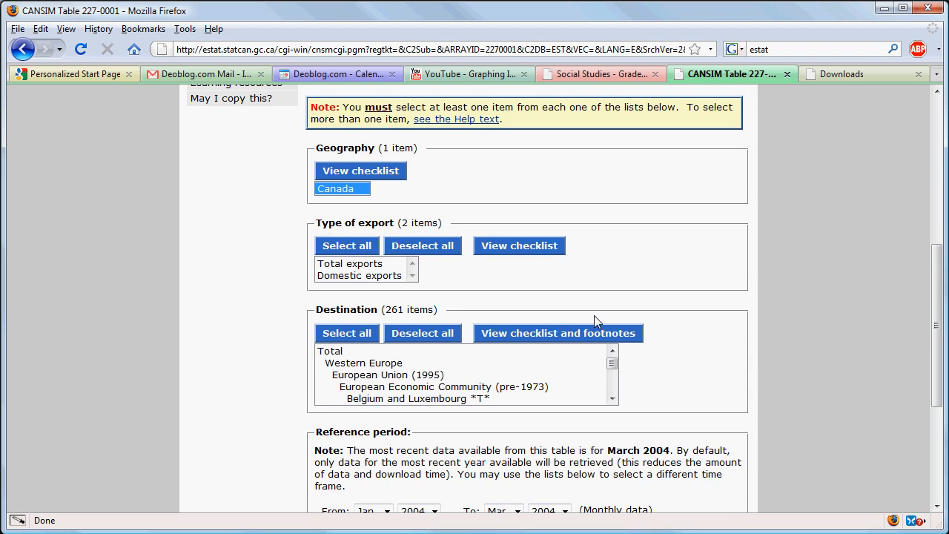
left_click(352, 266)
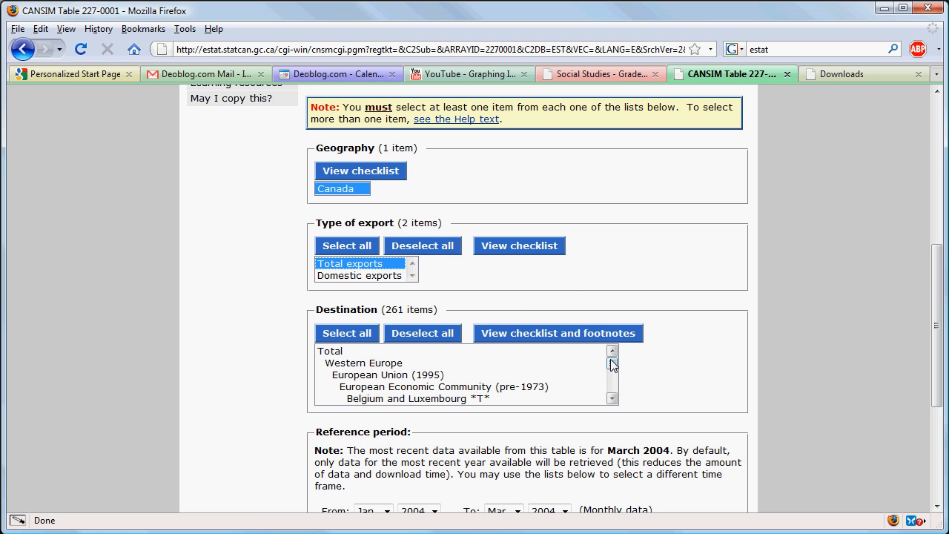
Select Hong Kong and India together as export destinations within the Other Asia group.
left_click_drag(612, 363, 613, 392)
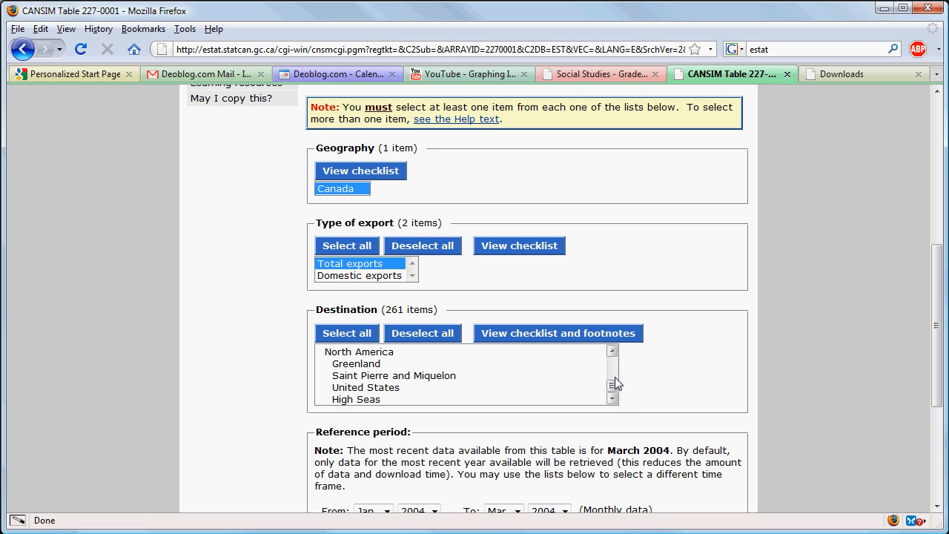
scroll(610, 374, "up", 1)
scroll(611, 372, "up", 1)
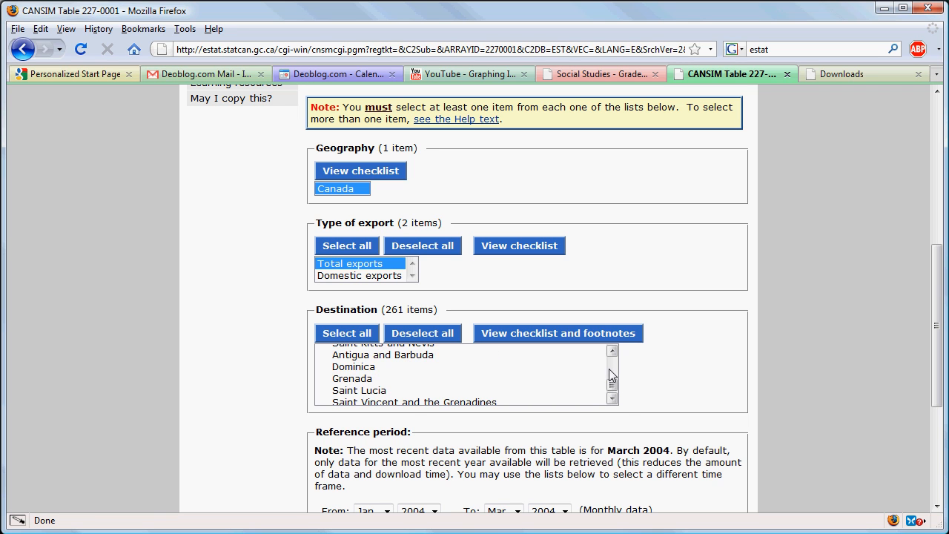
scroll(611, 367, "up", 2)
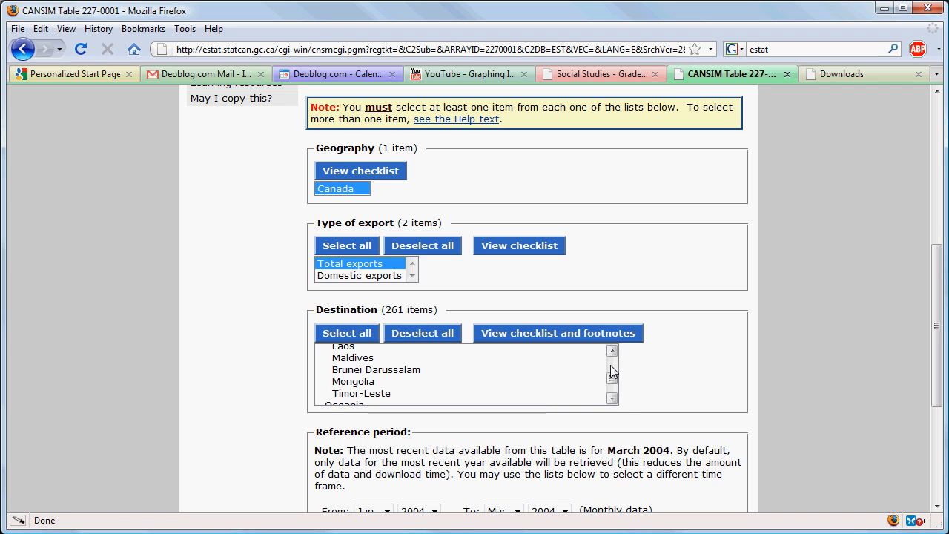
scroll(612, 362, "up", 4)
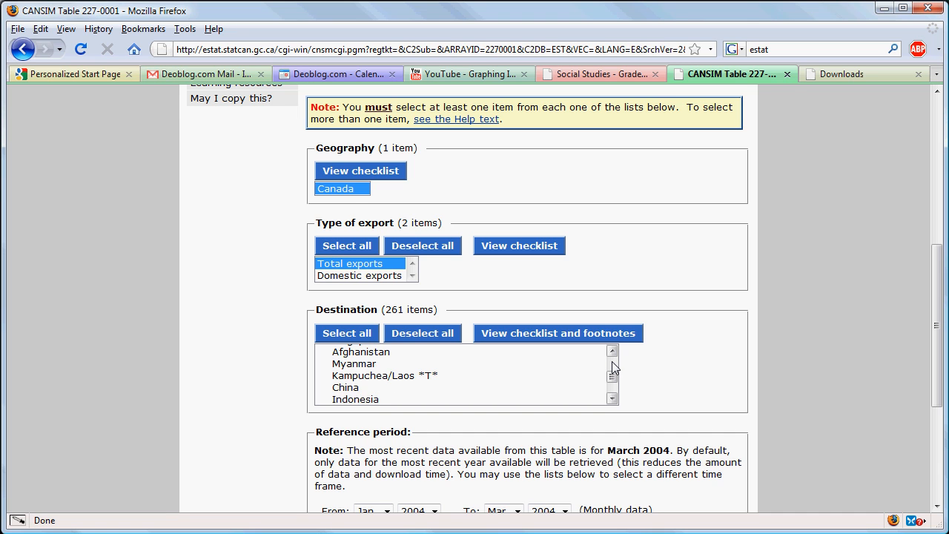
scroll(611, 354, "up", 6)
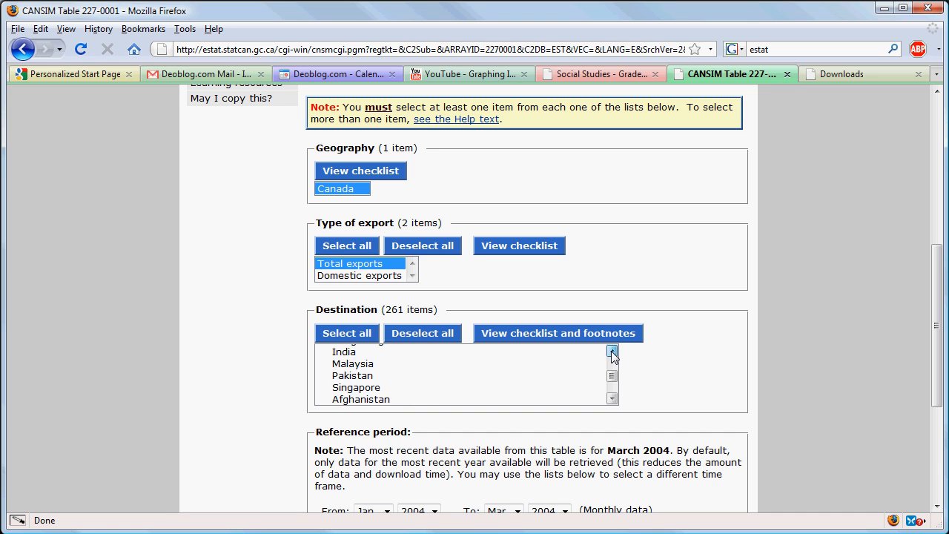
scroll(612, 356, "up", 2)
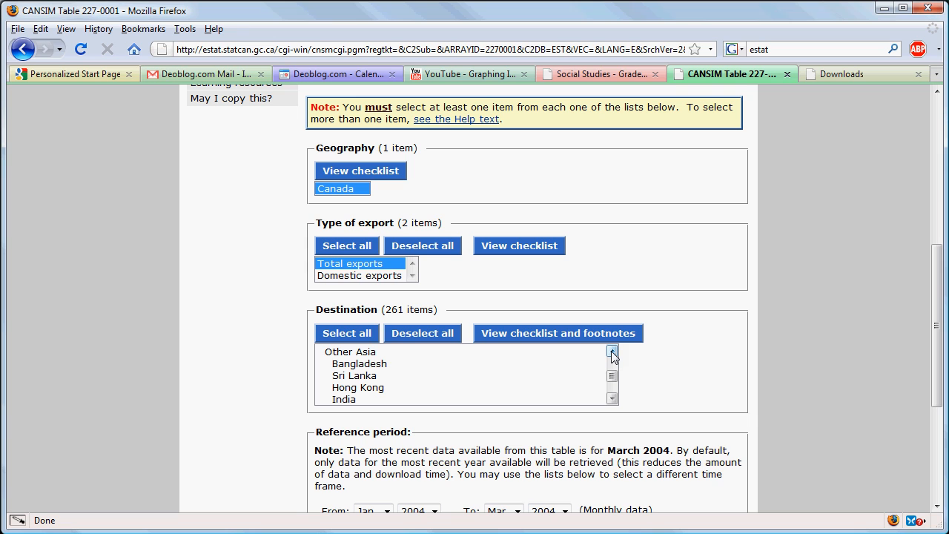
left_click(384, 391)
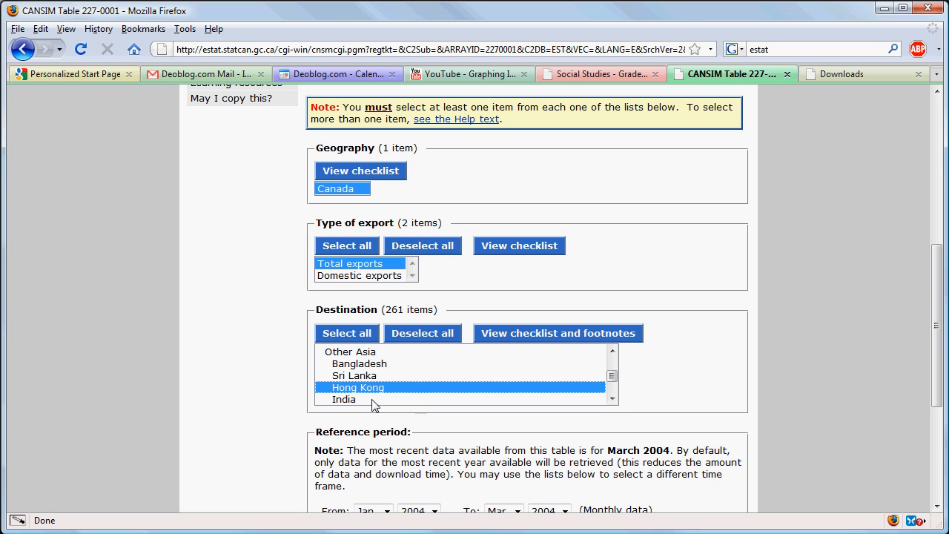
left_click(372, 400)
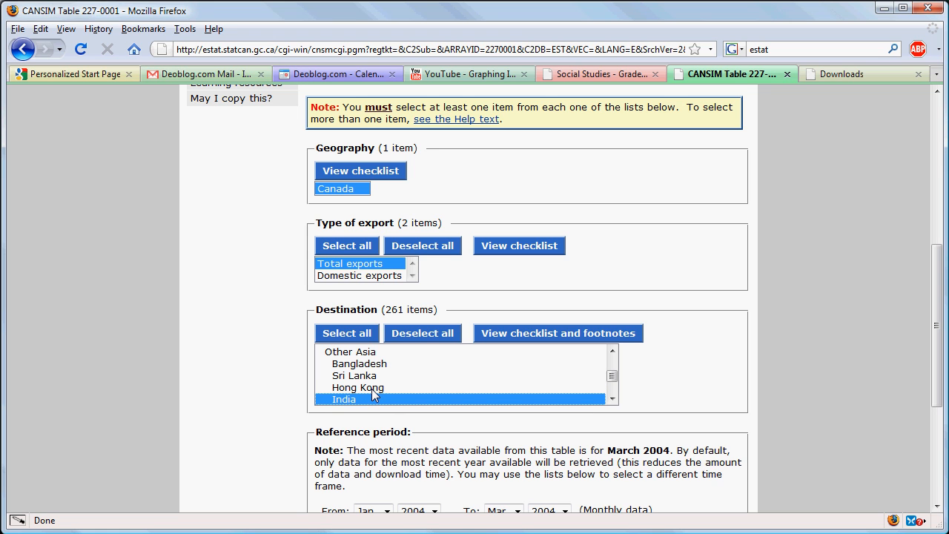
left_click(371, 389, "ctrl")
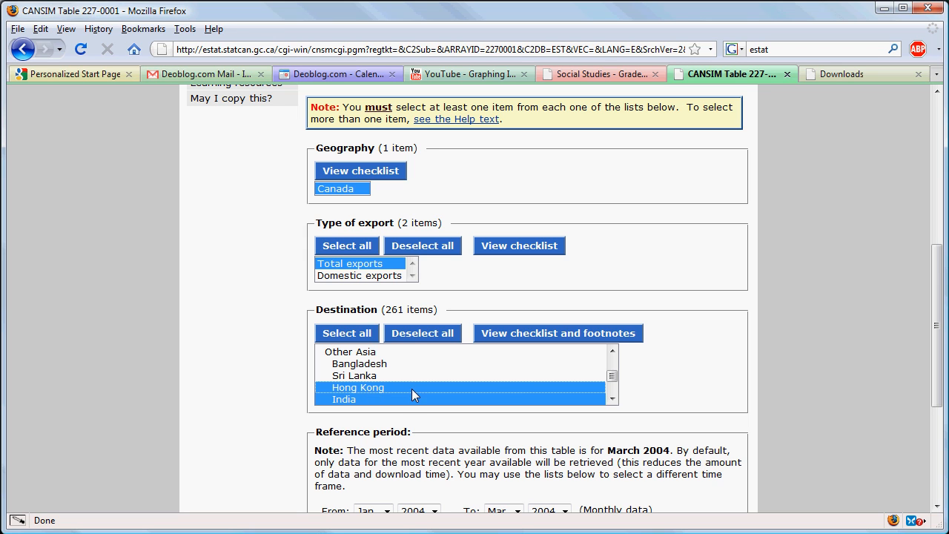
Add China and Indonesia to the selected export destinations.
left_click(612, 399)
left_click(611, 399)
left_click(612, 399)
left_click(612, 399)
left_click(612, 399)
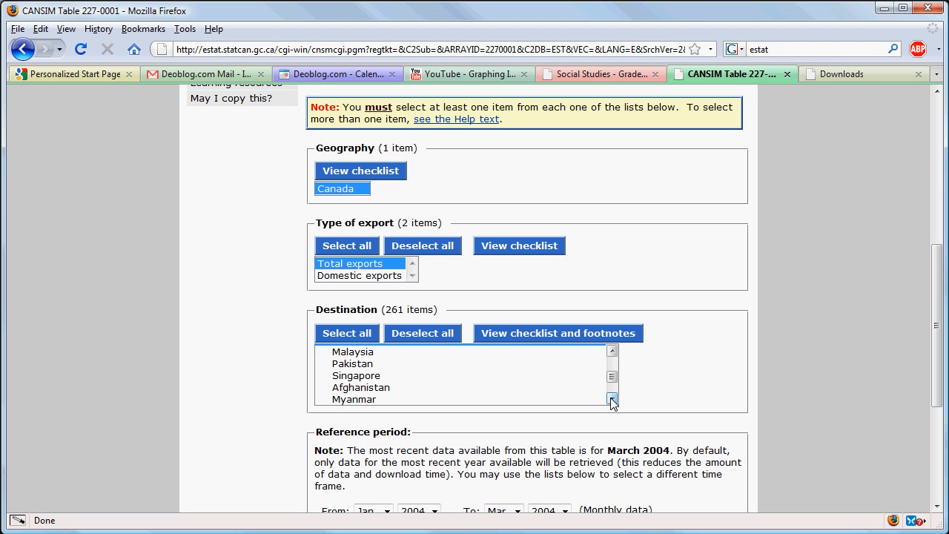
left_click(612, 399)
left_click(612, 399)
left_click(612, 399)
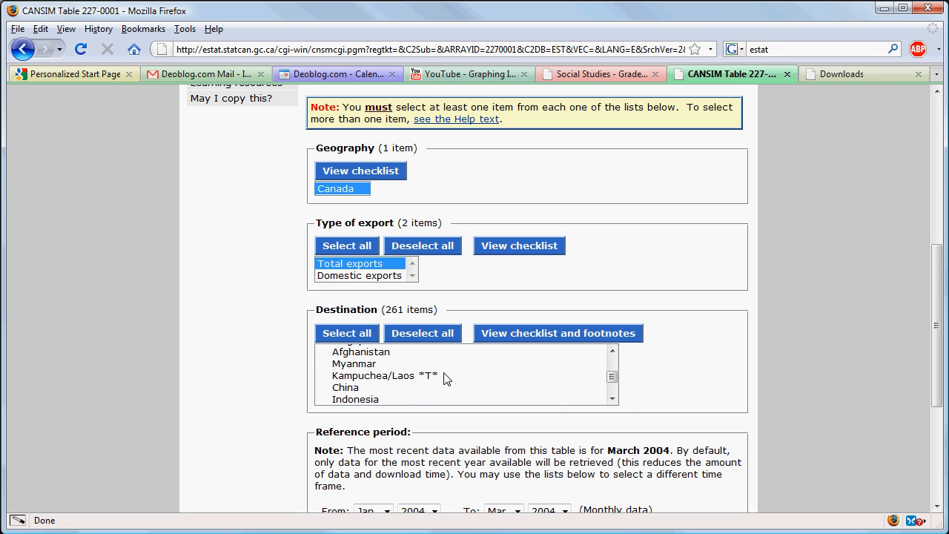
left_click(381, 388)
left_click(379, 401, "ctrl")
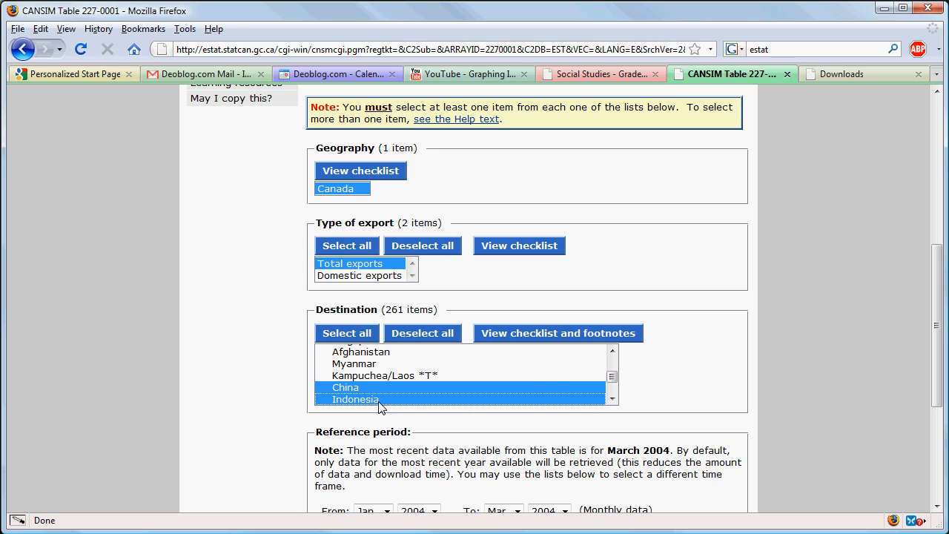
Add Japan, South Korea and the Philippines to the selected export destinations, leaving out North Korea.
left_click(612, 399)
left_click(612, 399)
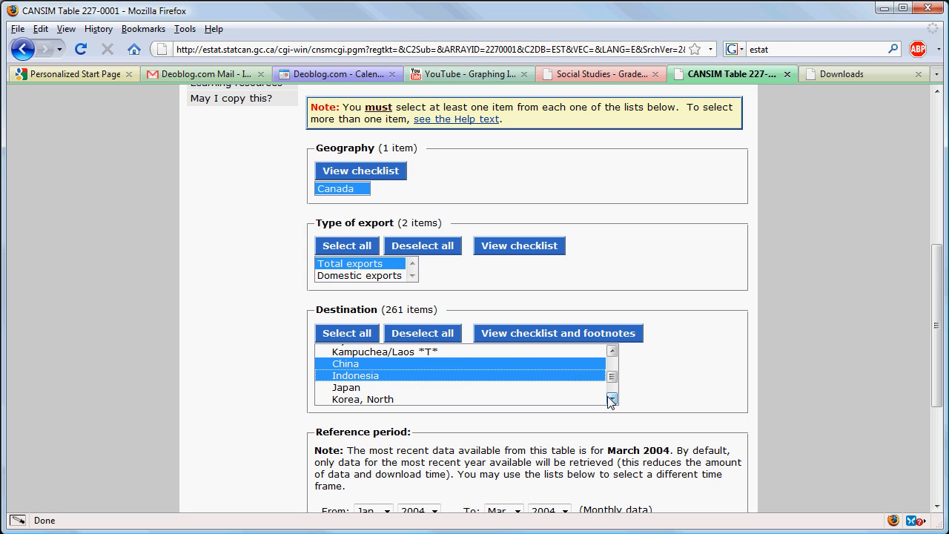
left_click(362, 388, "ctrl")
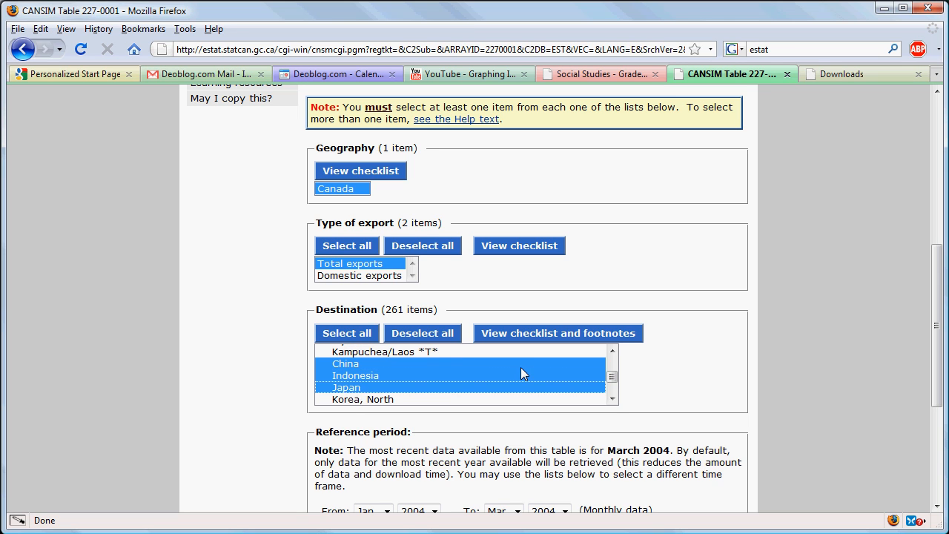
left_click(612, 399)
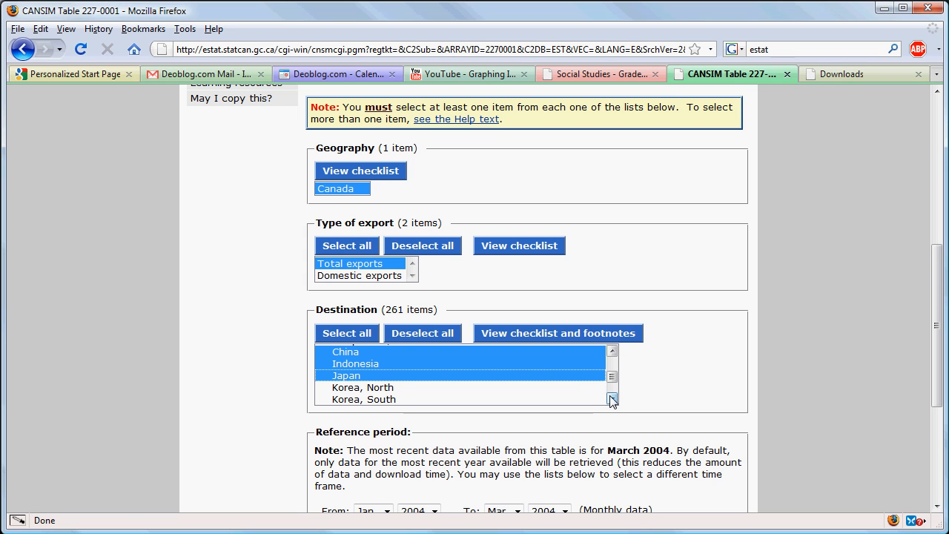
left_click(612, 399)
left_click(455, 391, "ctrl")
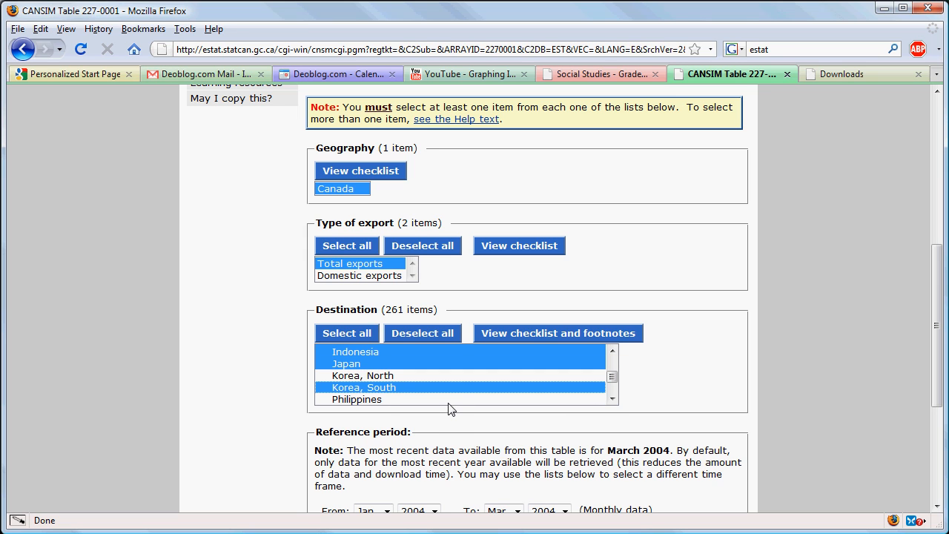
left_click(446, 400, "ctrl")
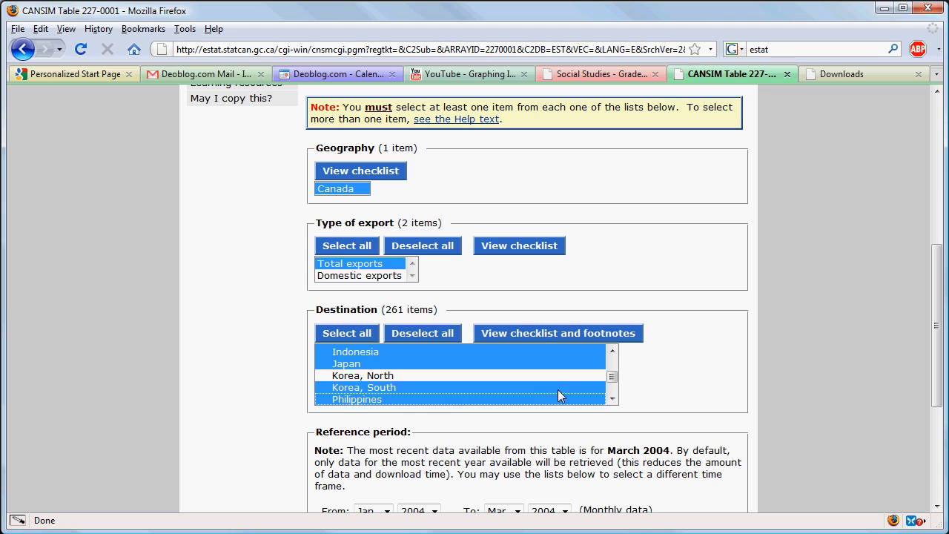
Add Taiwan and Thailand to the selected export destinations, leaving out Macau.
left_click(611, 399)
left_click(611, 399)
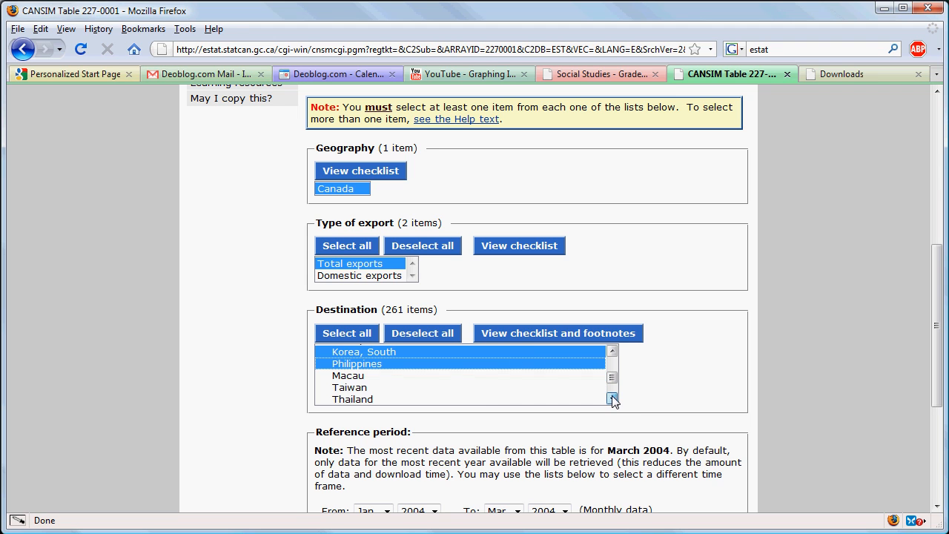
left_click(611, 399)
left_click(612, 399)
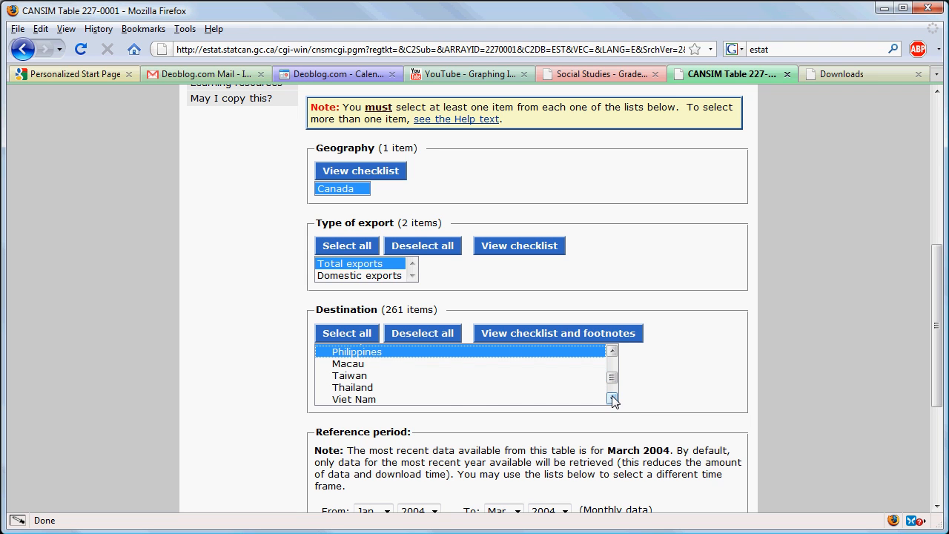
left_click(370, 375, "ctrl")
left_click(370, 387, "ctrl")
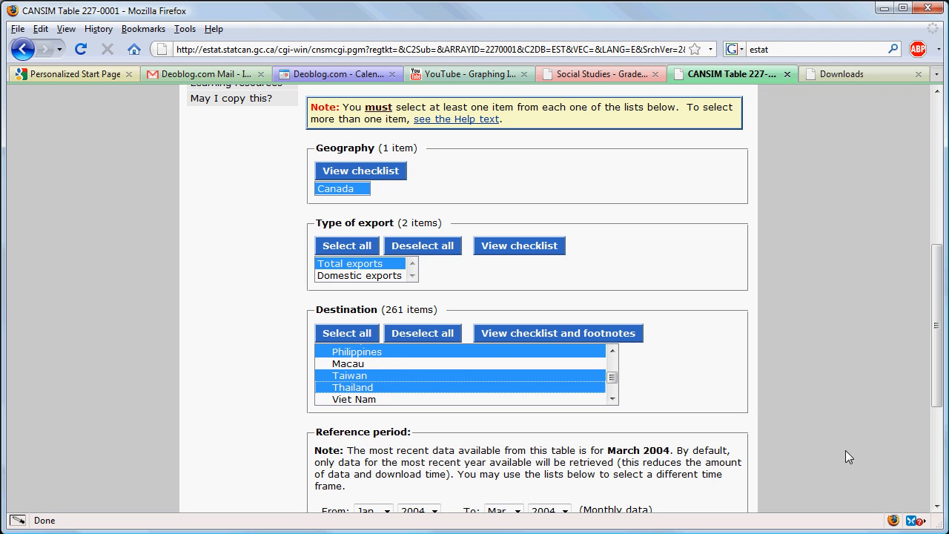
Set the reference period to run from January 2003 to December 2004.
left_click(937, 510)
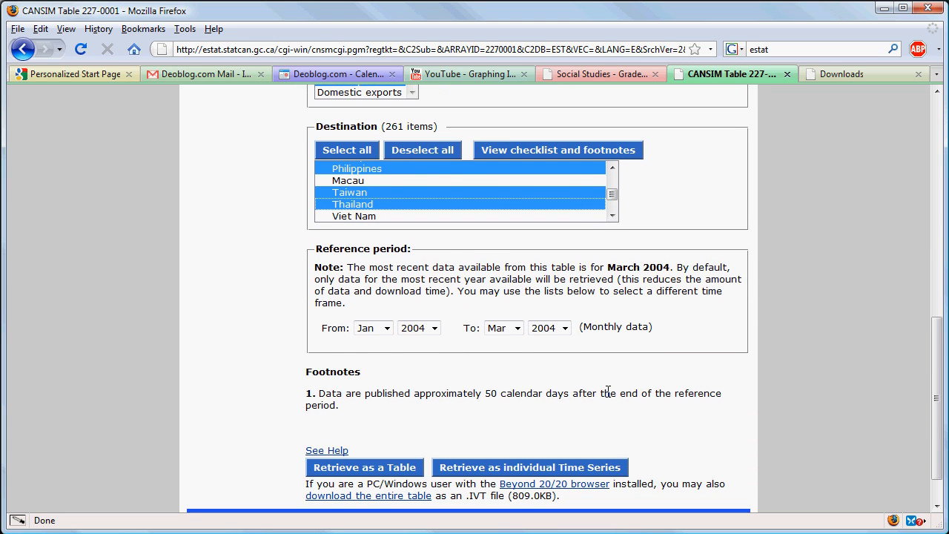
left_click(435, 331)
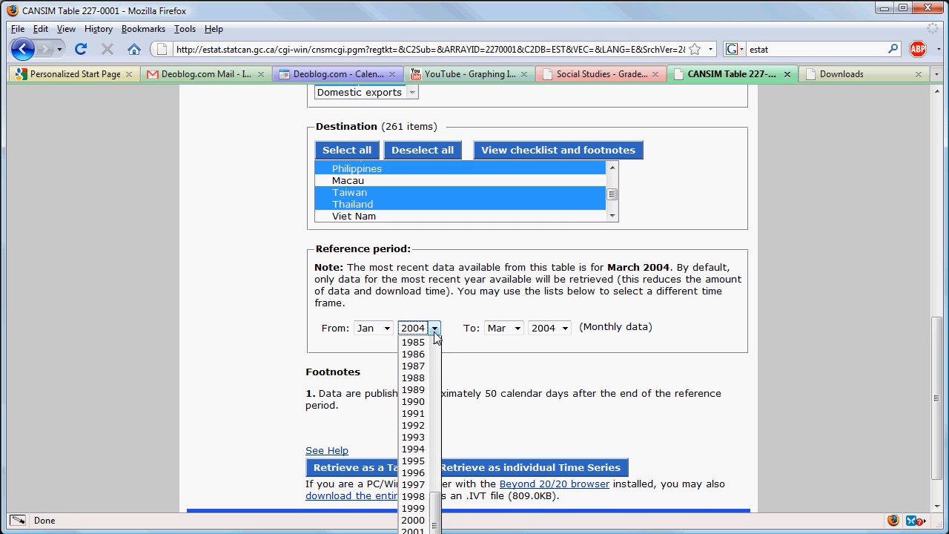
left_click(413, 533)
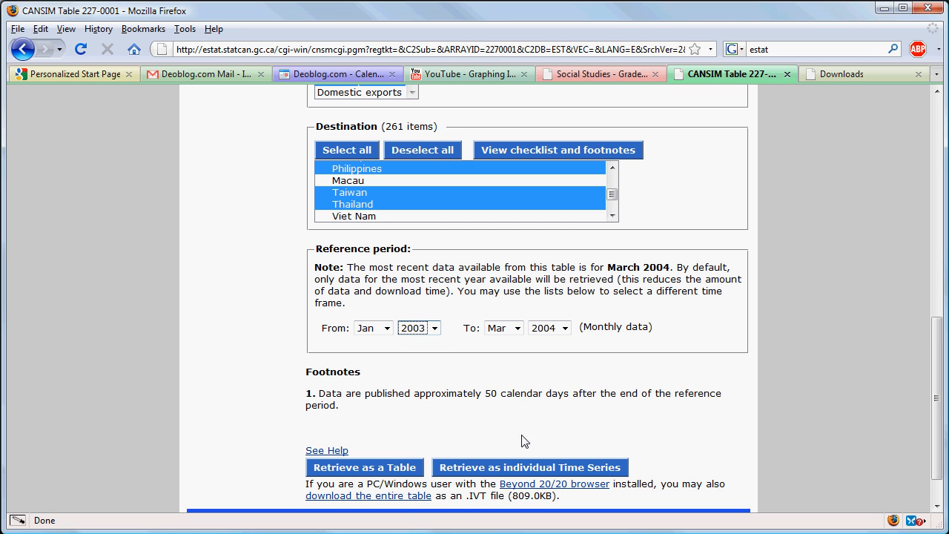
left_click(517, 330)
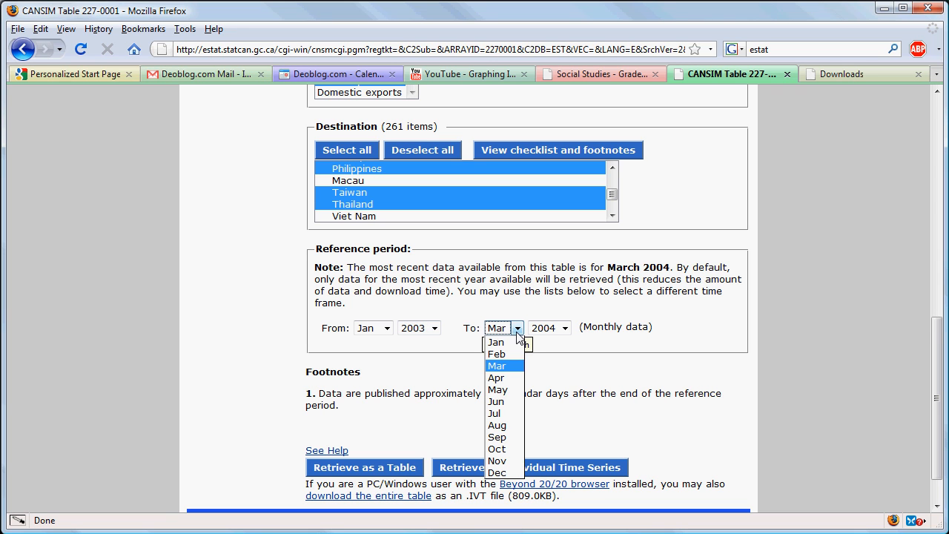
left_click(515, 473)
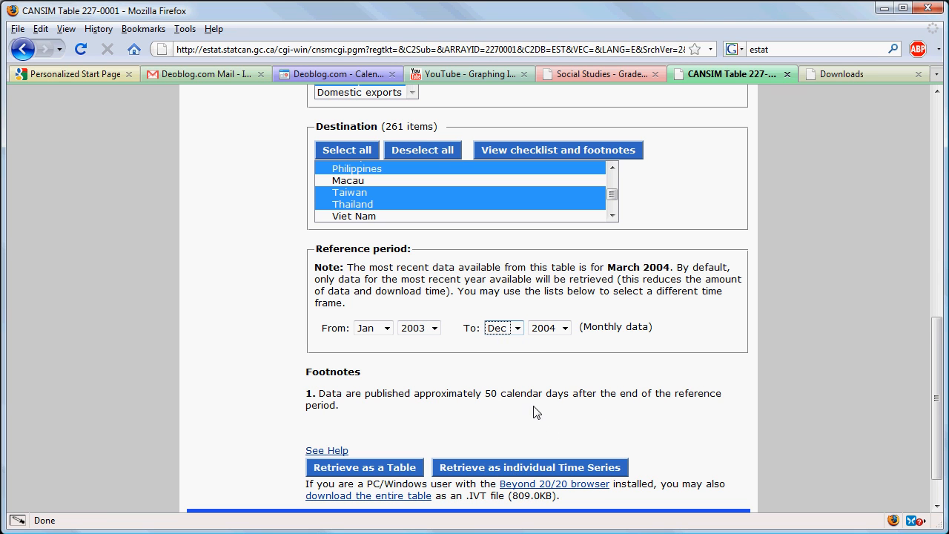
Retrieve the data as a table in the "CSV file: time as rows" format and open the download in Microsoft Excel.
left_click(372, 468)
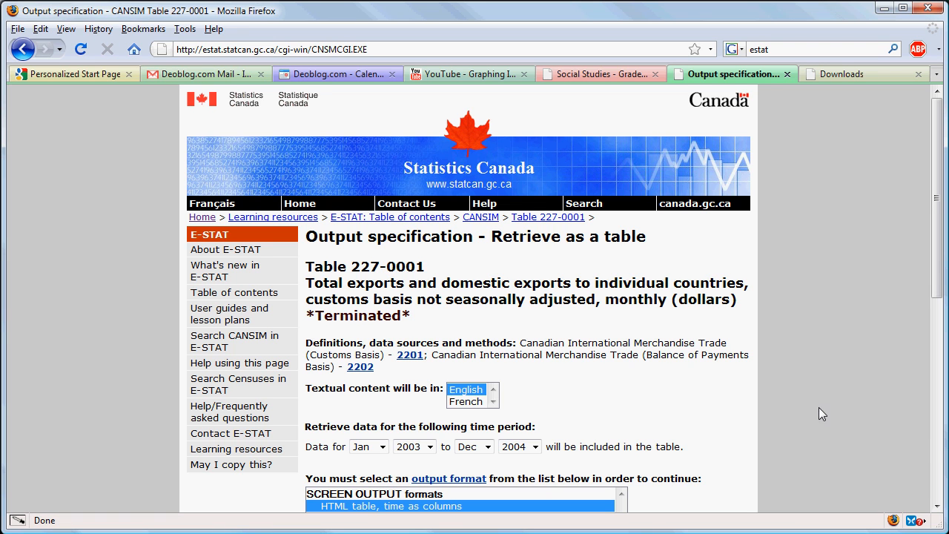
left_click(936, 442)
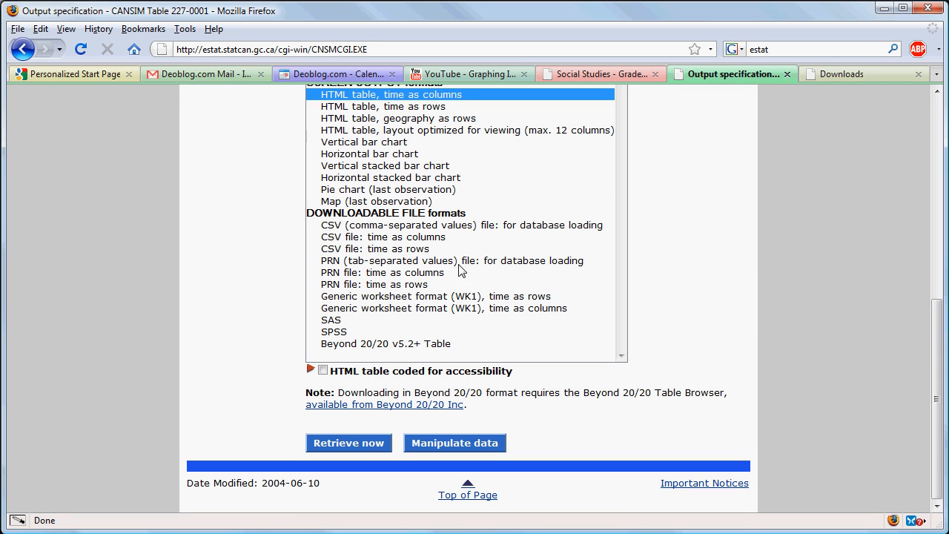
left_click(405, 250)
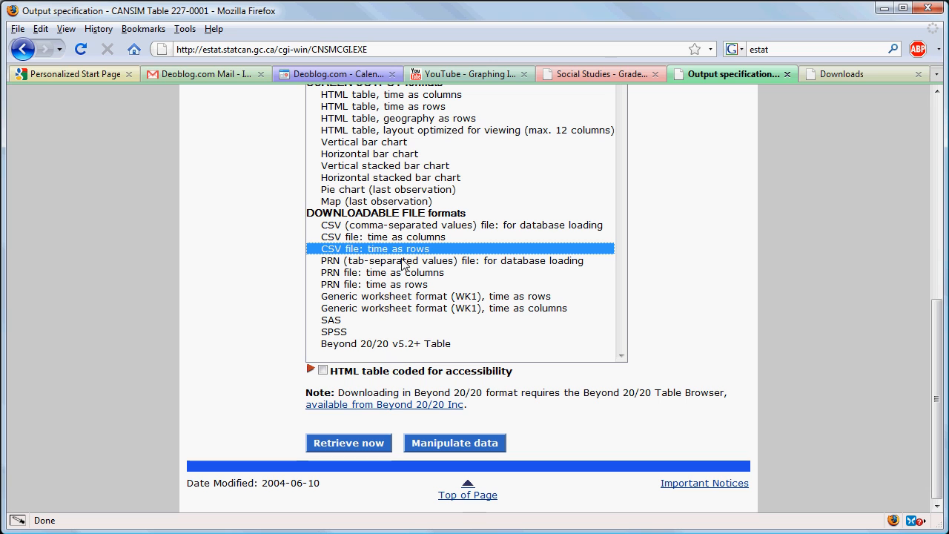
left_click(356, 443)
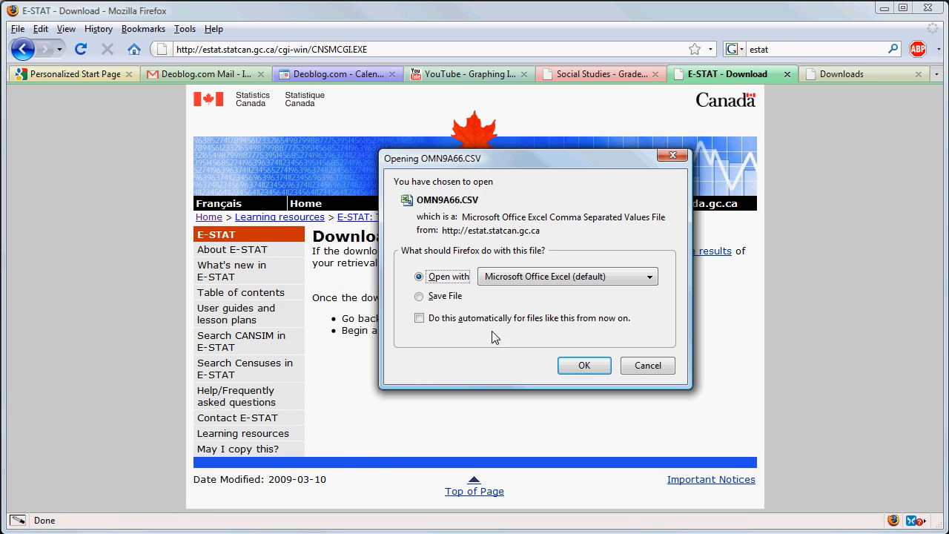
left_click(563, 367)
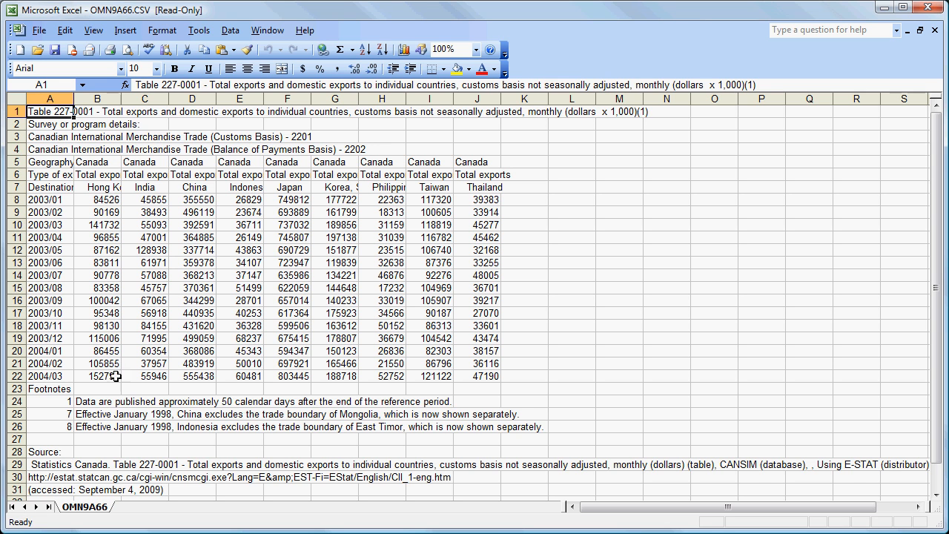
Clear the Footnotes label in A23 and fill B23:J23 with AutoSum totals of rows 8 to 22 for each country.
left_click(62, 392)
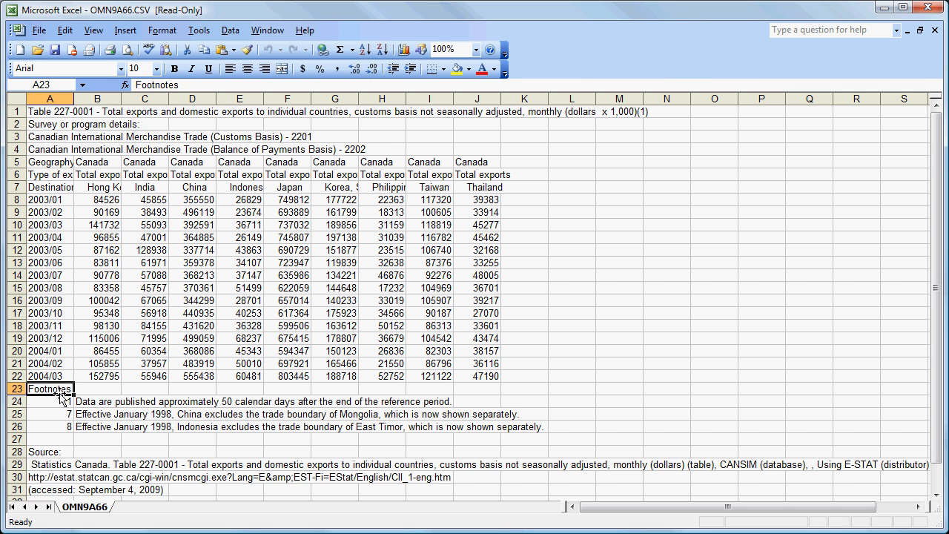
key("Delete")
left_click(89, 388)
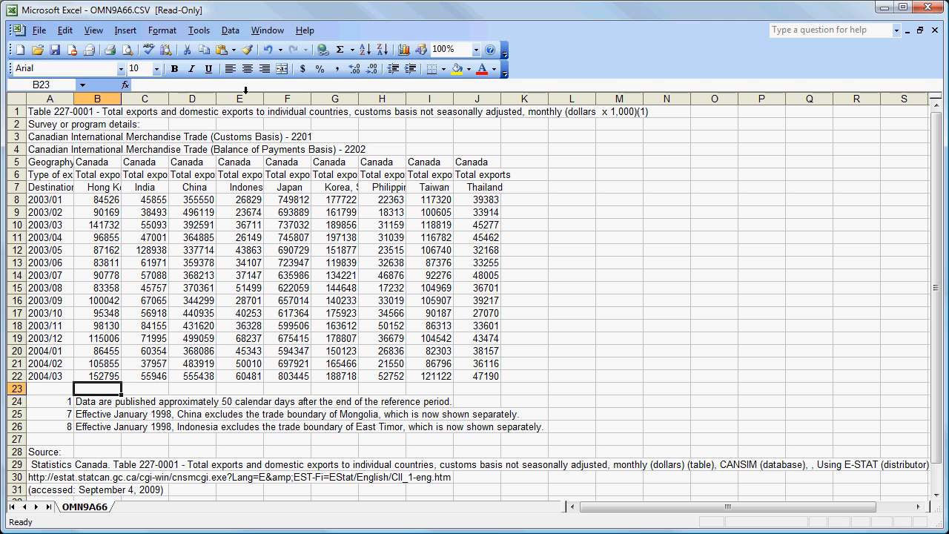
left_click(340, 50)
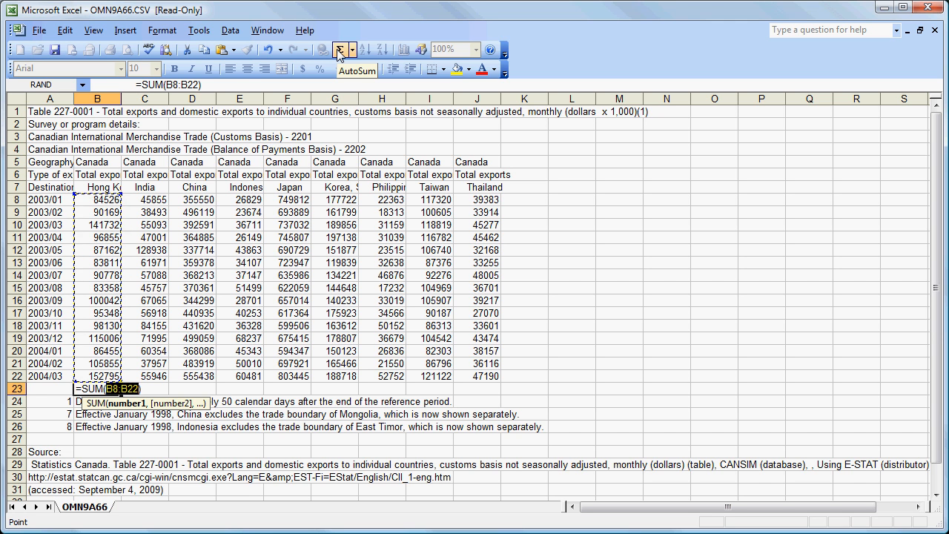
key("Return")
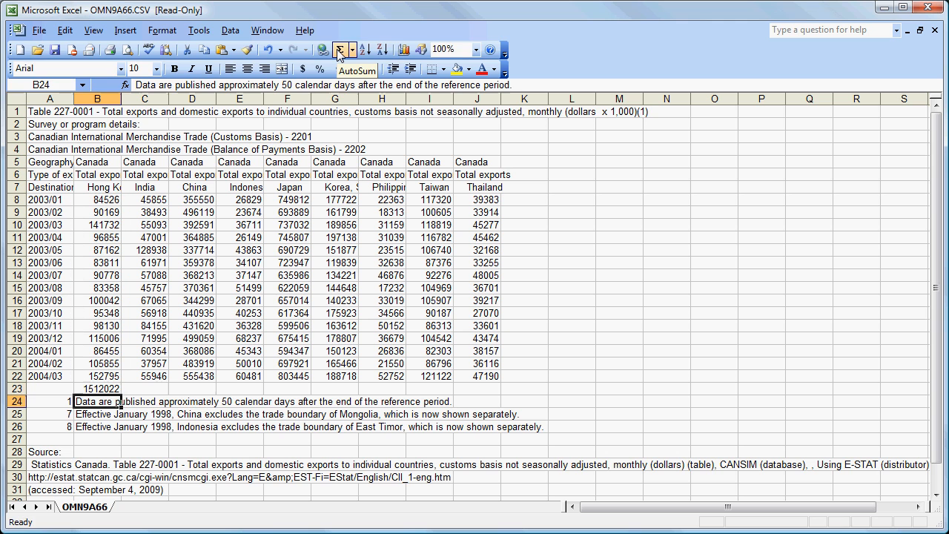
left_click(108, 389)
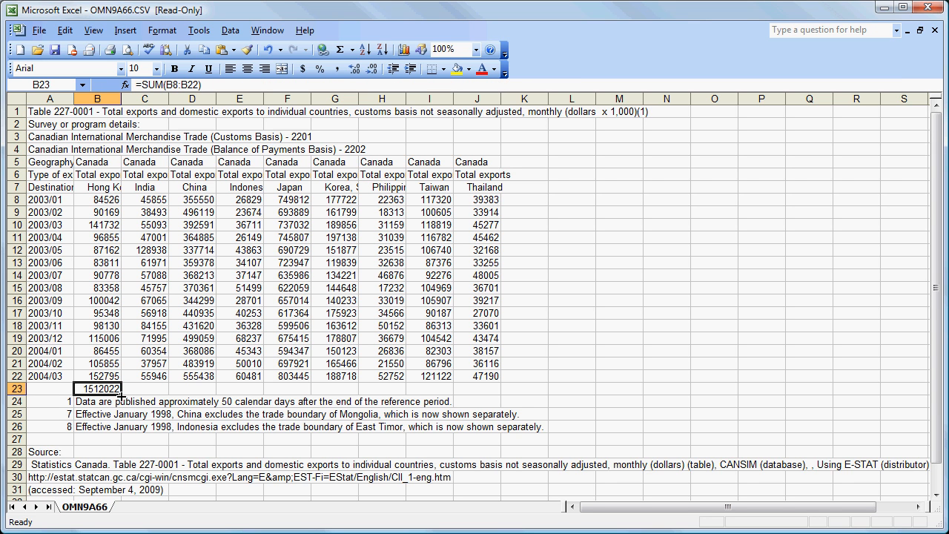
left_click_drag(121, 389, 479, 393)
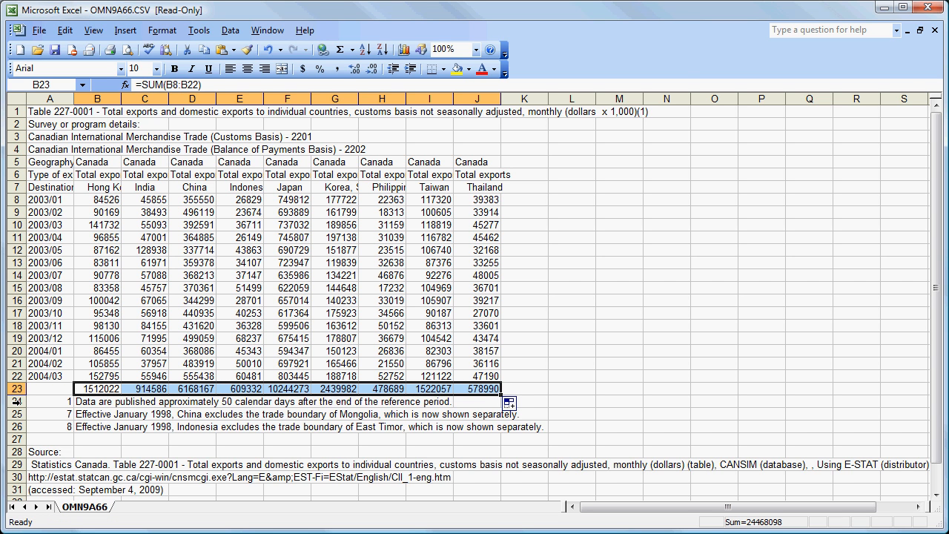
Insert a blank row between the totals in row 23 and the footnote text.
left_click(16, 401)
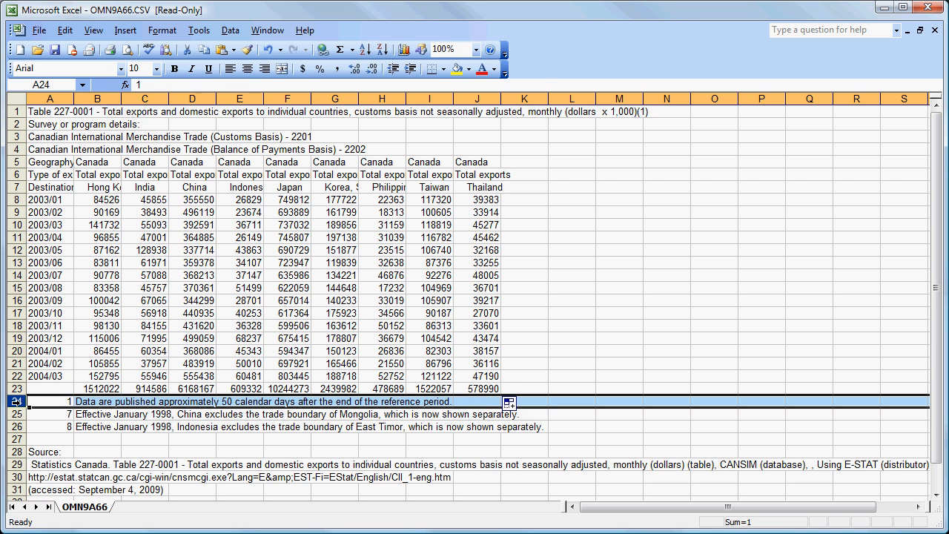
right_click(17, 401)
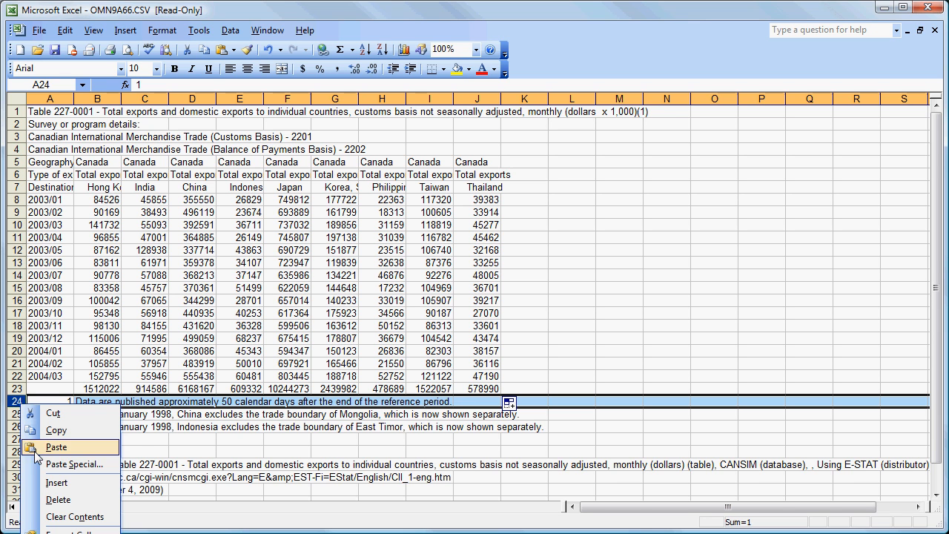
left_click(56, 483)
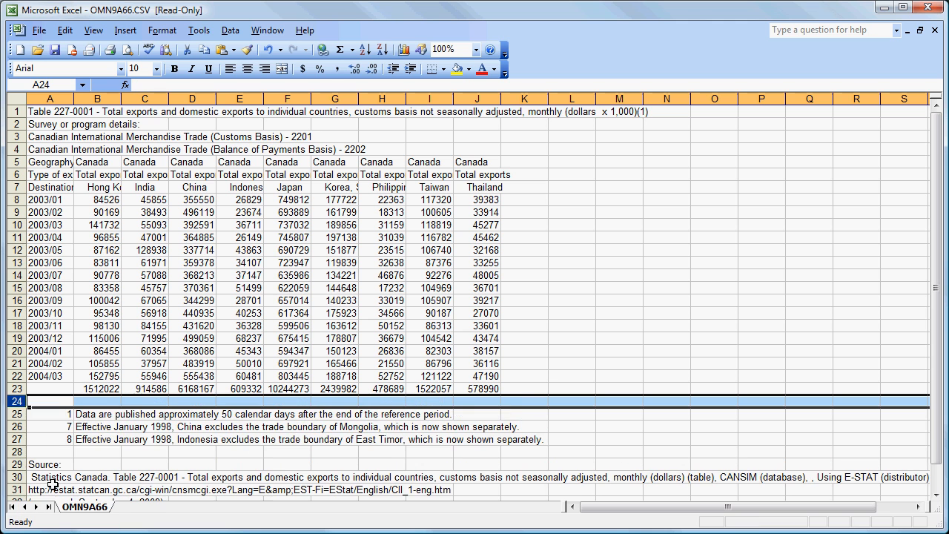
Enter =B23/1000000 in B24 and copy the formula across to J24 to express every country's total in billions.
left_click(92, 402)
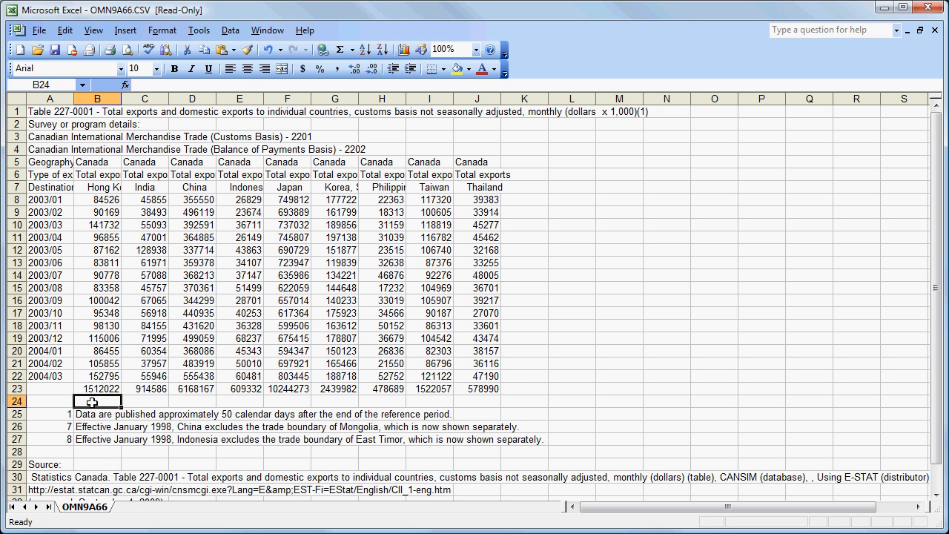
type("=")
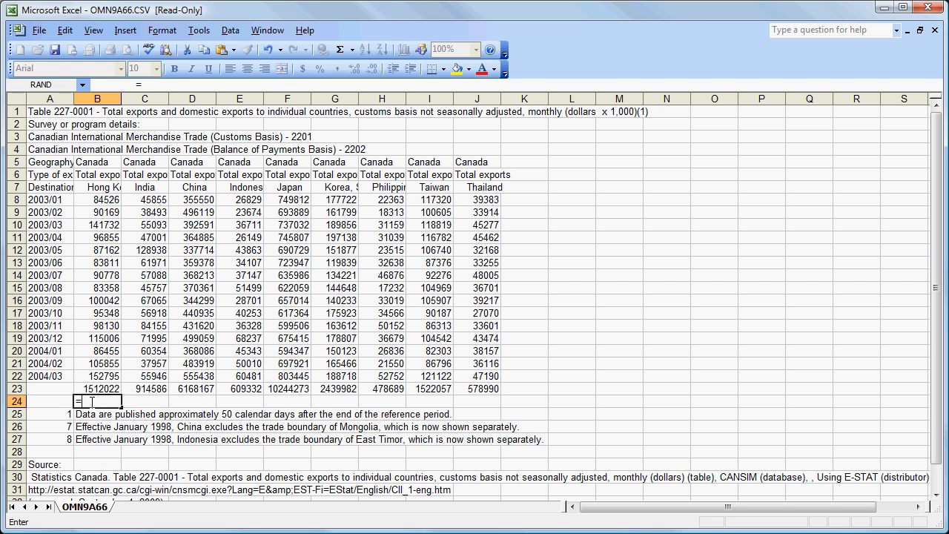
key("Up")
type("/1000000")
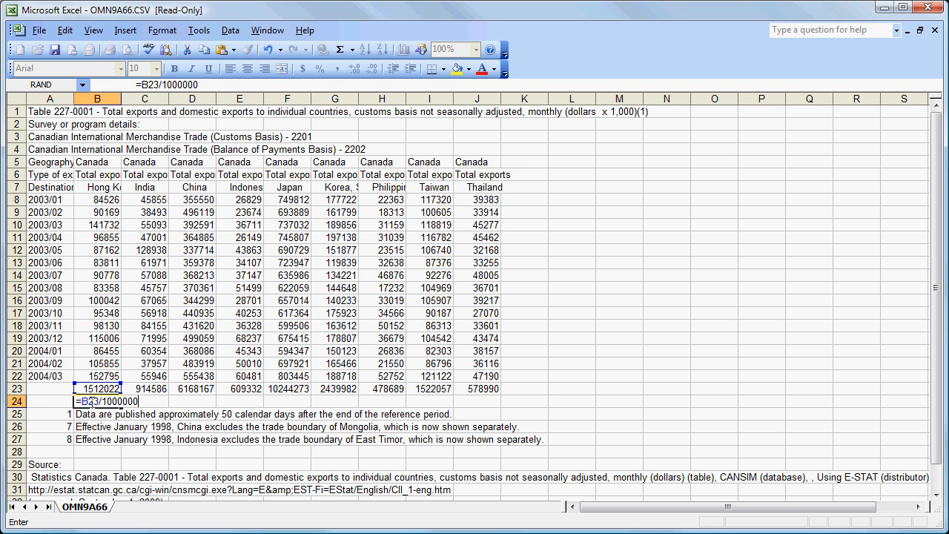
key("Return")
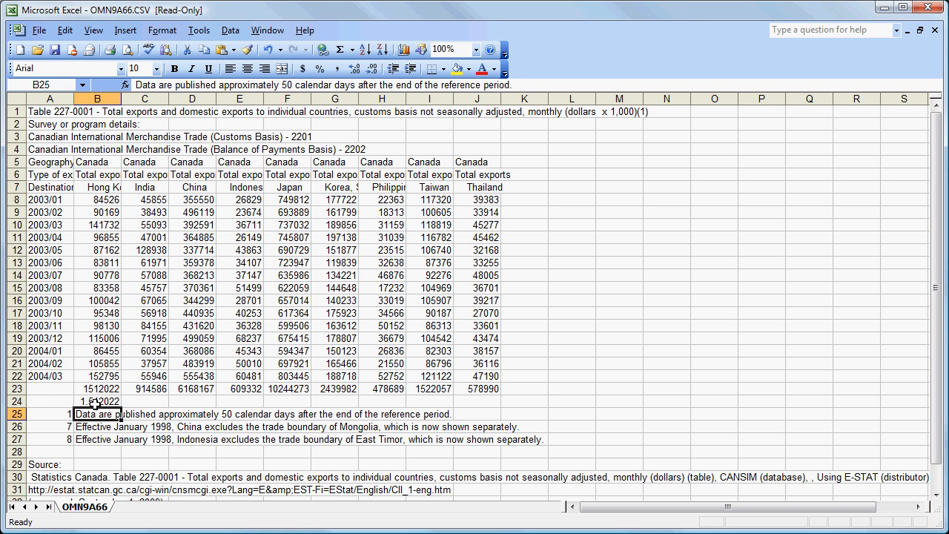
left_click(101, 401)
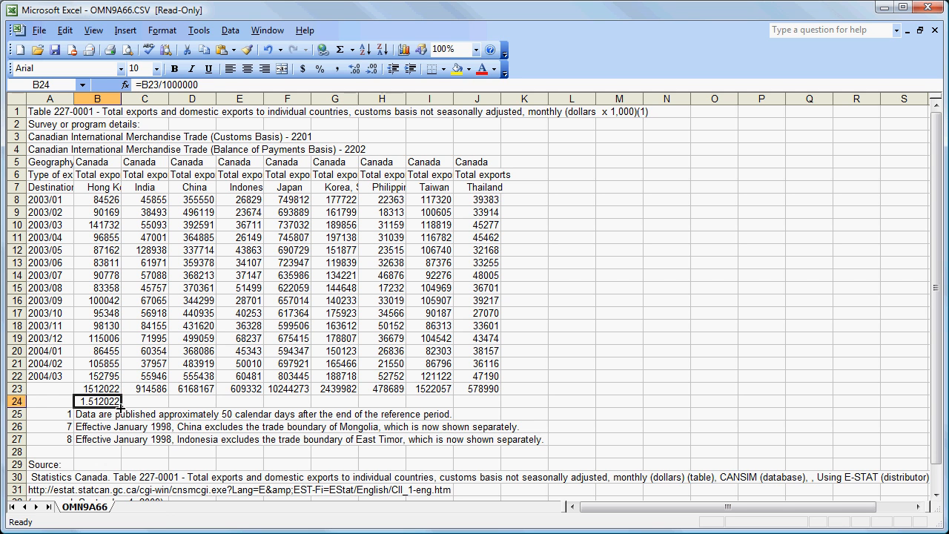
left_click_drag(121, 401, 478, 410)
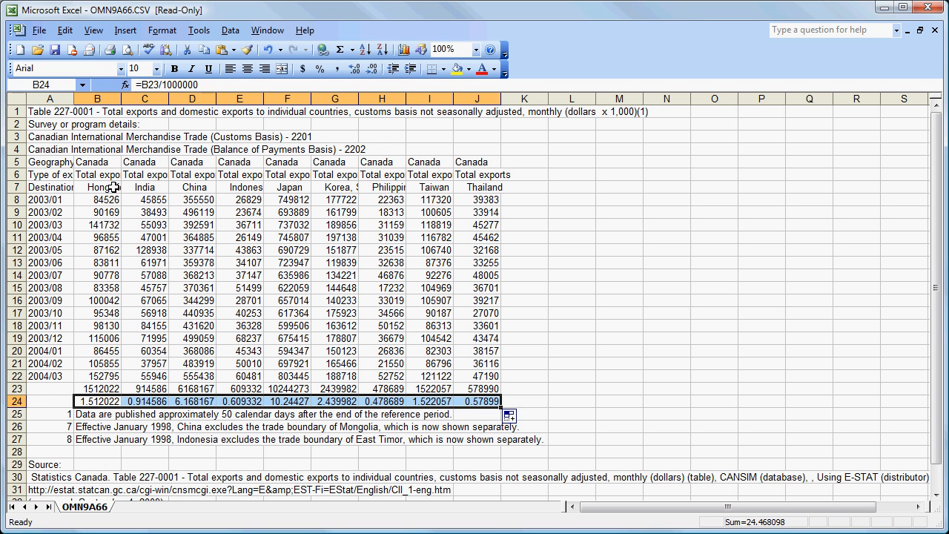
Start a clustered column chart from the country names in B7:J7 and the values in B24:J24, with series in columns.
left_click_drag(113, 187, 468, 186)
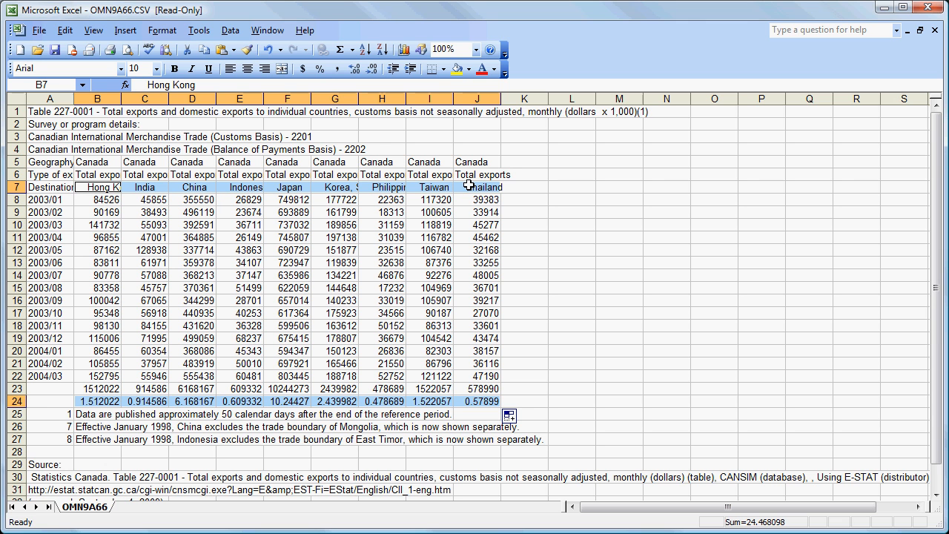
left_click(405, 51)
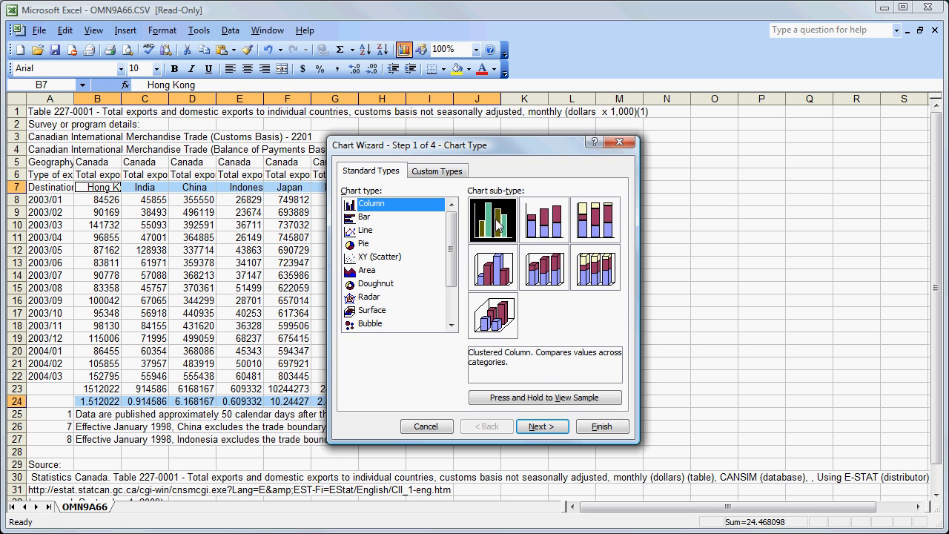
left_click(542, 427)
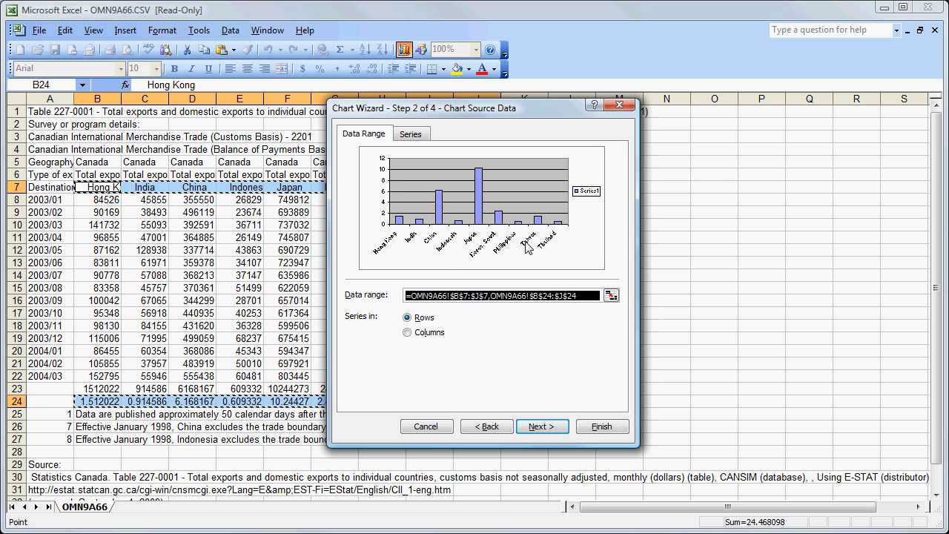
left_click(410, 333)
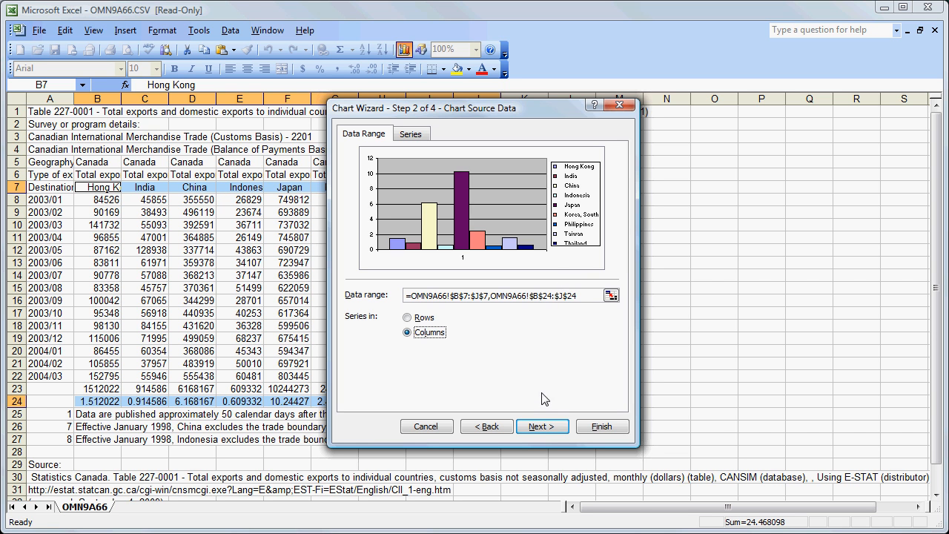
left_click(540, 428)
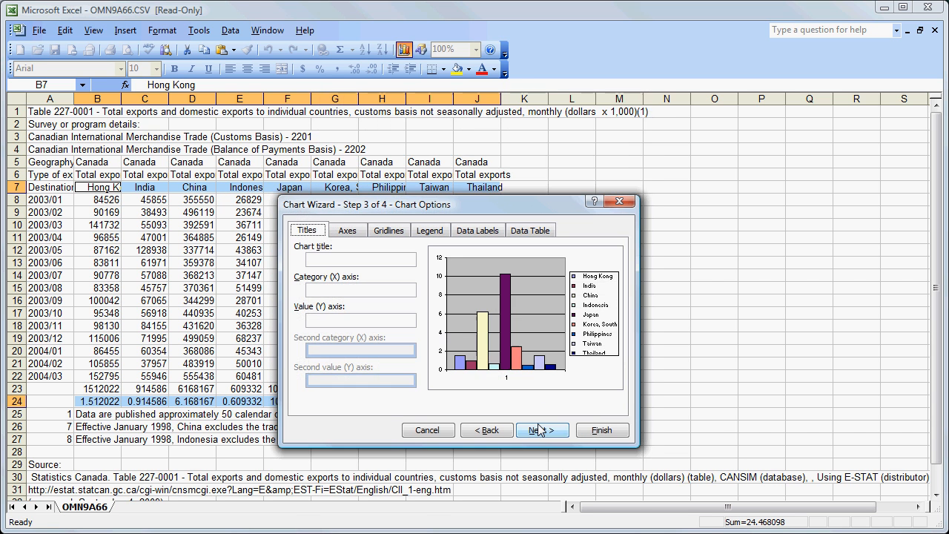
Title the chart "Exports from Canada to the Pacific Rim 2003-04" and label the value axis "Billions $".
left_click(393, 260)
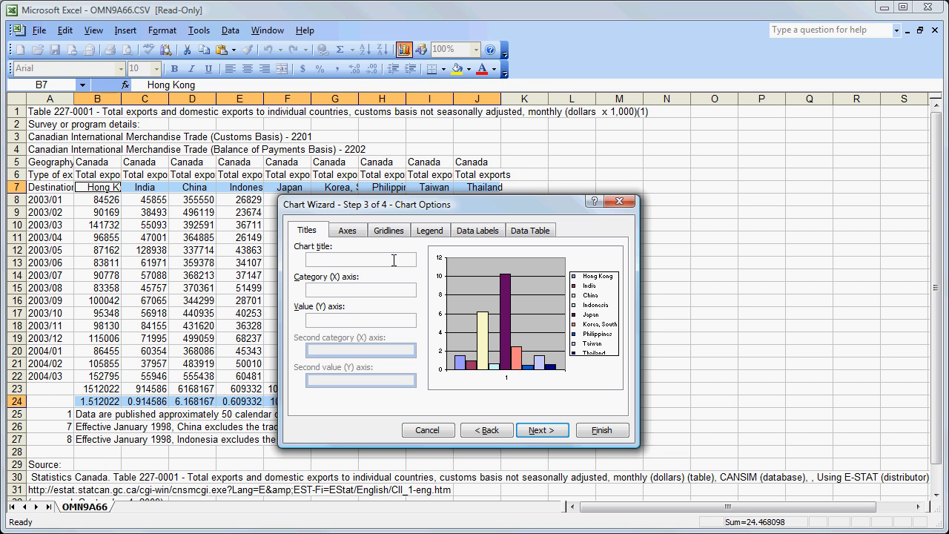
type("Exports")
type(" from Canad")
type("a to")
type(" the Pacific ")
type("Rim ")
type("2003-04")
left_click(391, 292)
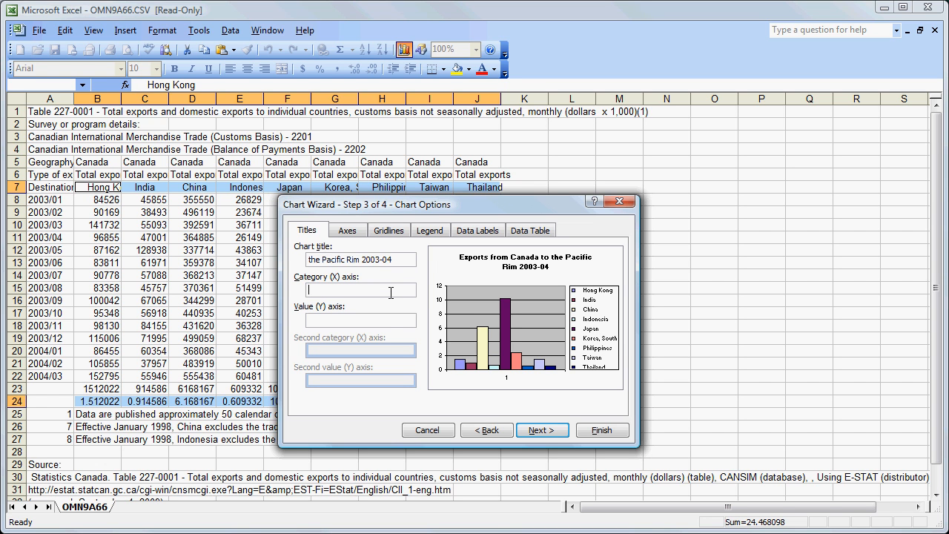
left_click(382, 320)
type("Billions $")
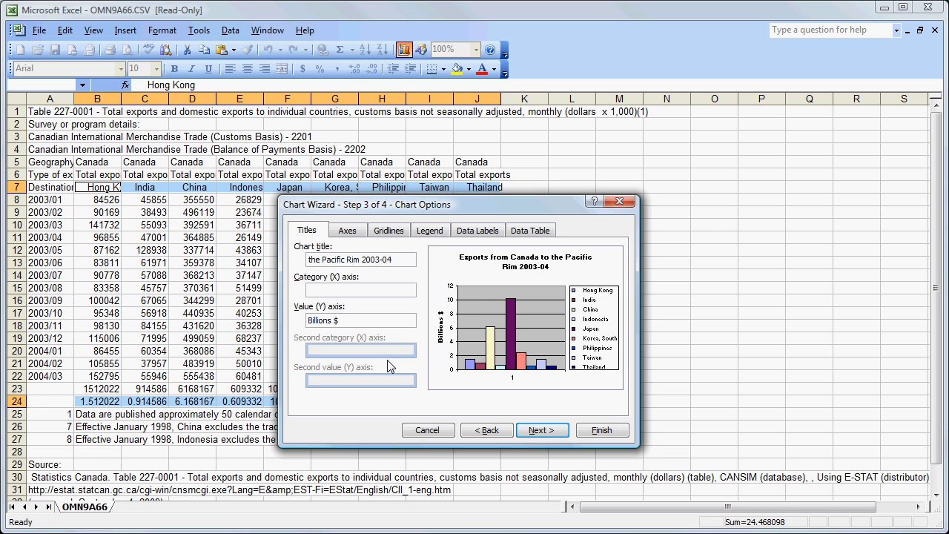
Place the chart on a new sheet named "Exports" and finish creating it.
left_click(540, 430)
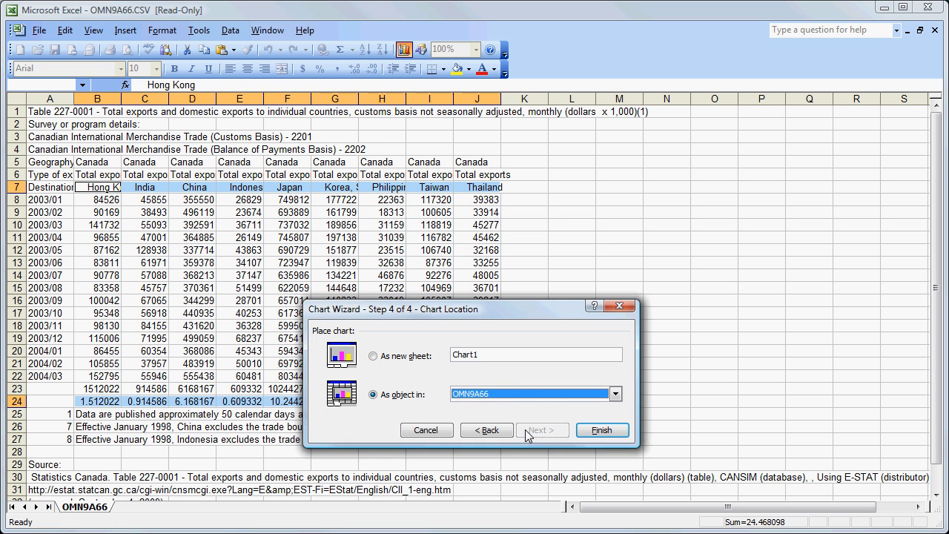
left_click(374, 357)
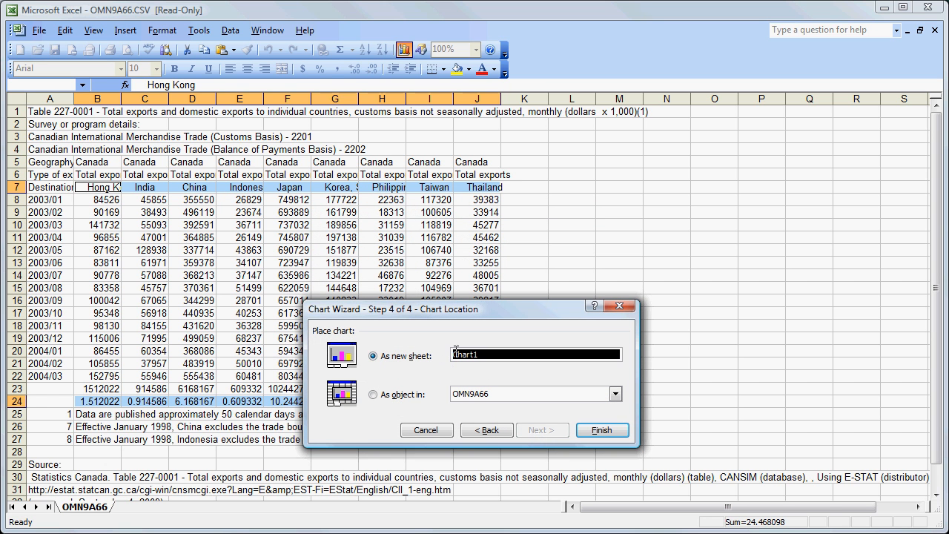
type("Exports")
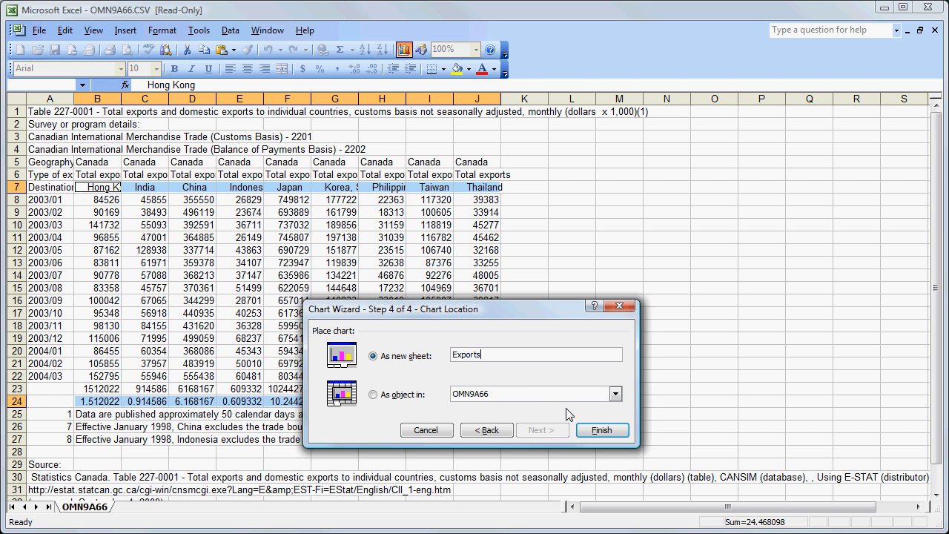
left_click(583, 433)
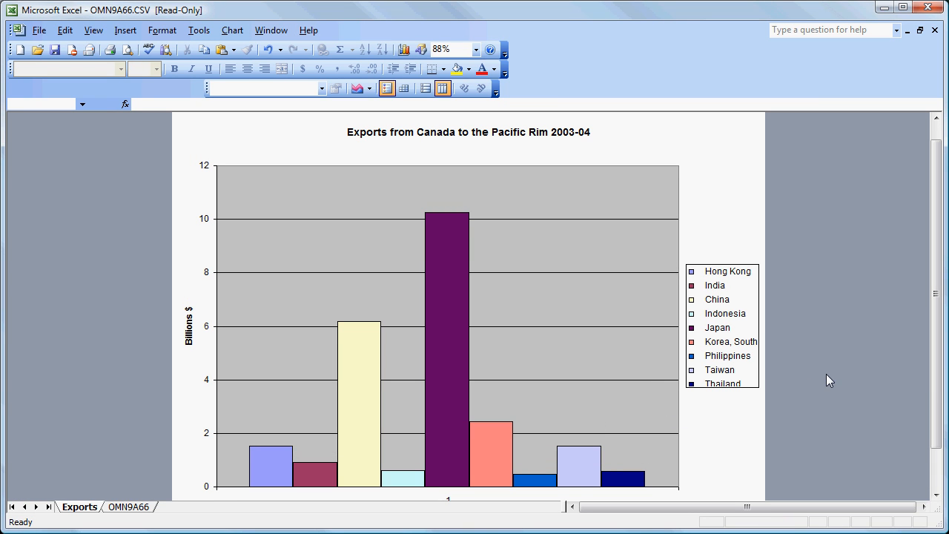
Clear the category axis beneath the columns of the exports chart.
left_click(937, 479)
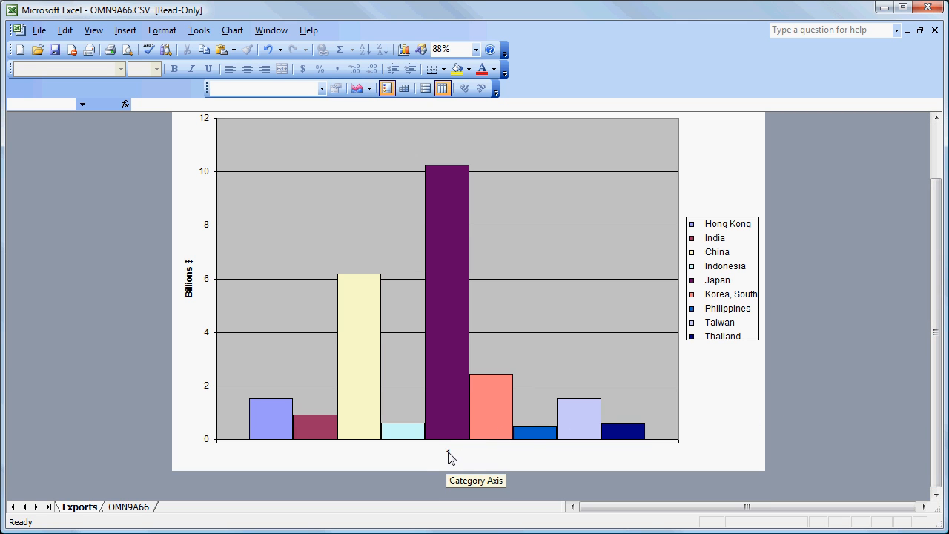
right_click(447, 451)
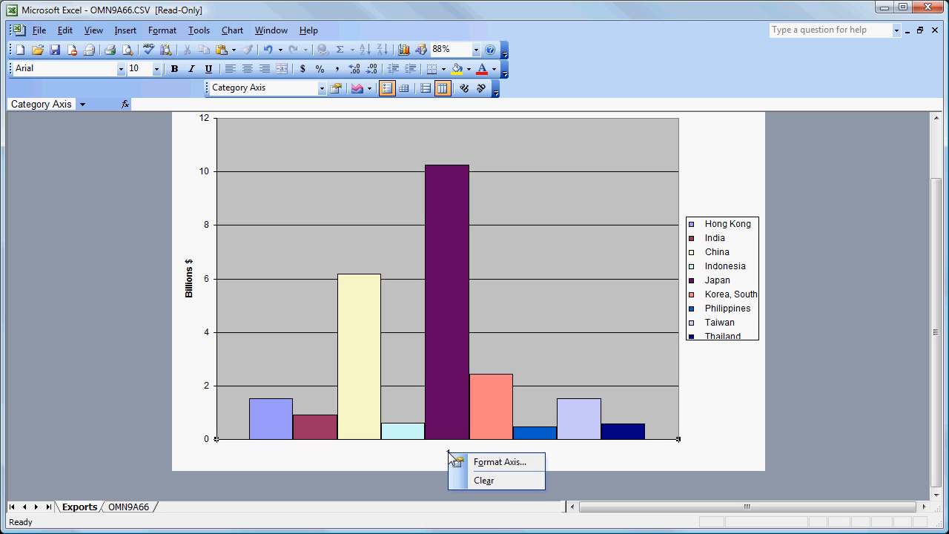
left_click(477, 480)
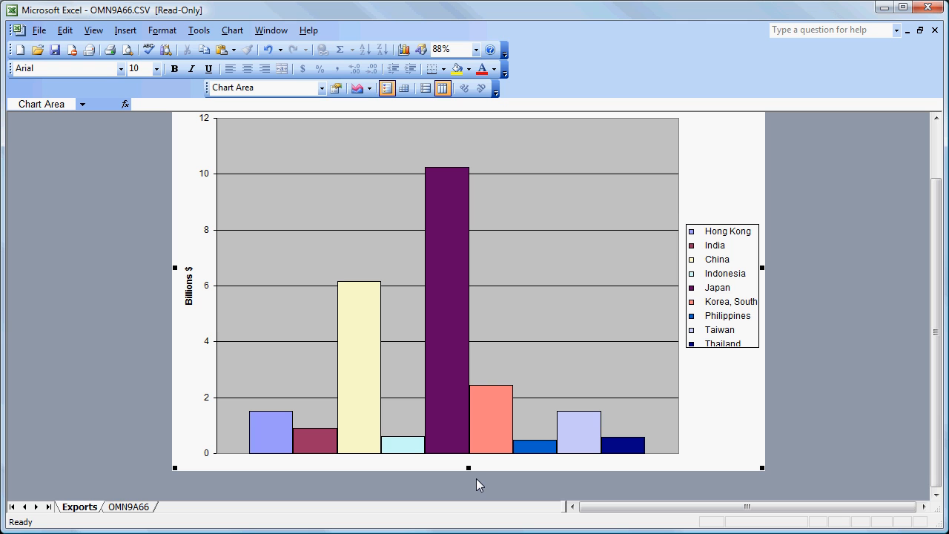
mouse_move(445, 441)
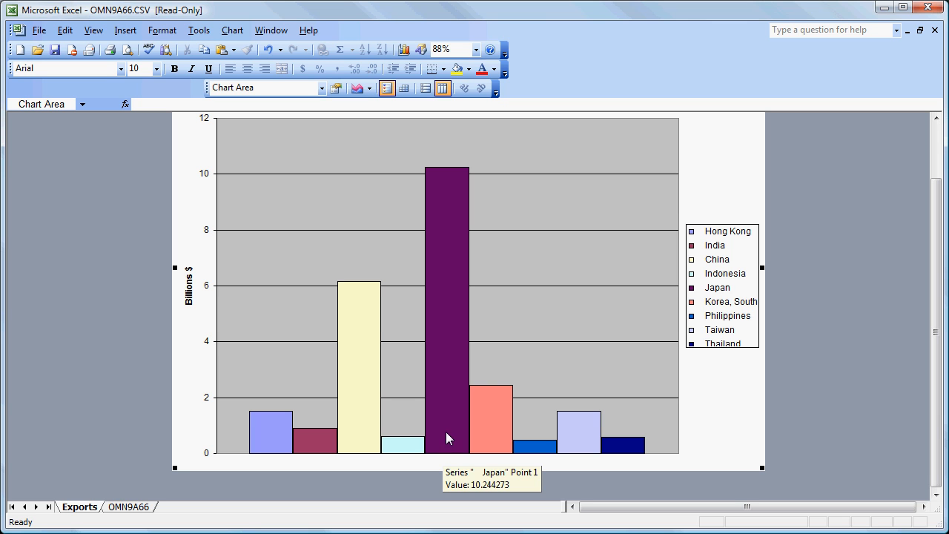
mouse_move(371, 401)
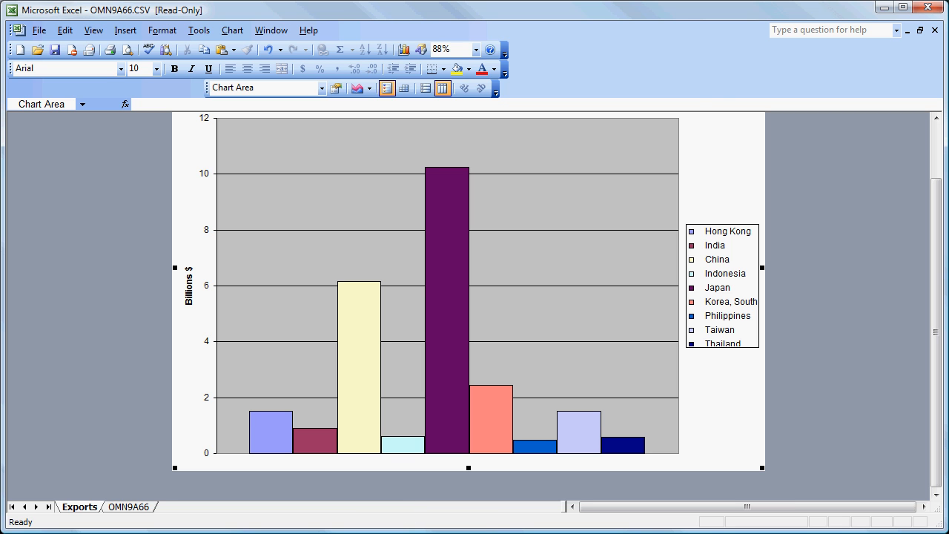
Switch to Firefox, return to the CANSIM International trade subject page and open the Merchandise imports table list.
left_click(426, 533)
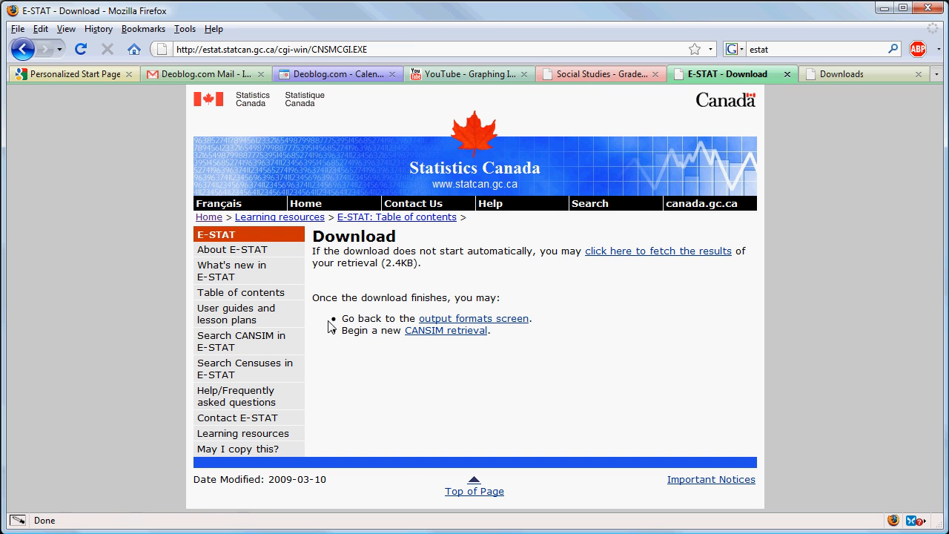
left_click(27, 54)
left_click(26, 52)
left_click(26, 52)
left_click(26, 51)
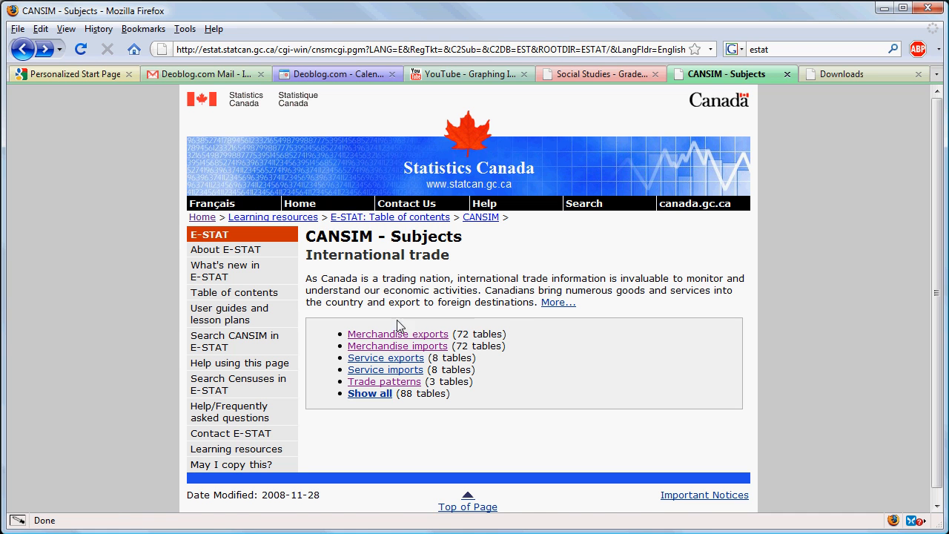
left_click(397, 345)
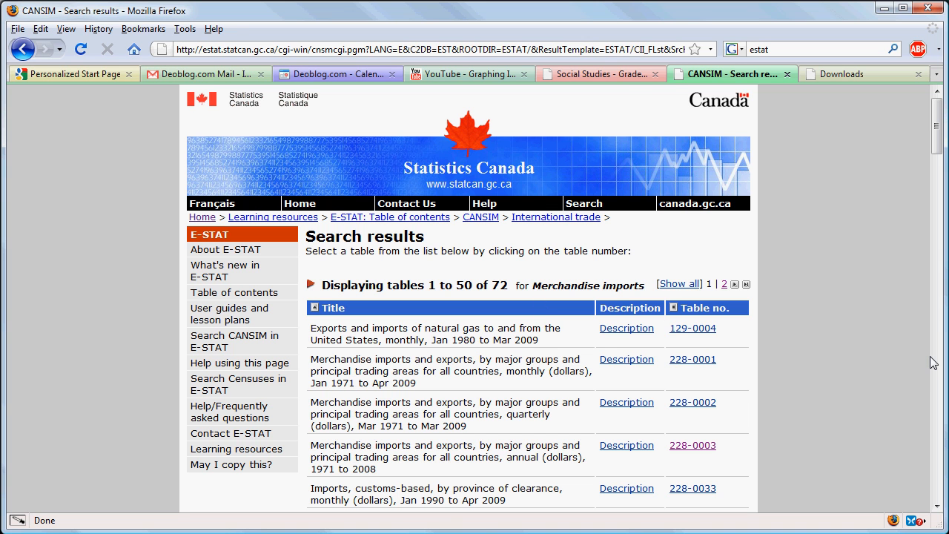
Open table 227-0002 on merchandise imports from individual countries and show the country-of-origin checklist with footnotes.
scroll(933, 362, "down", 20)
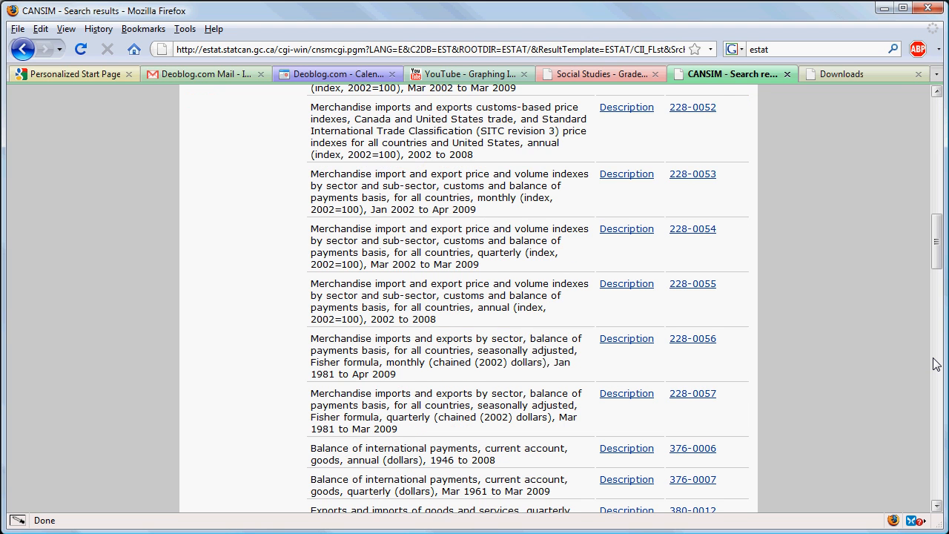
left_click(936, 364)
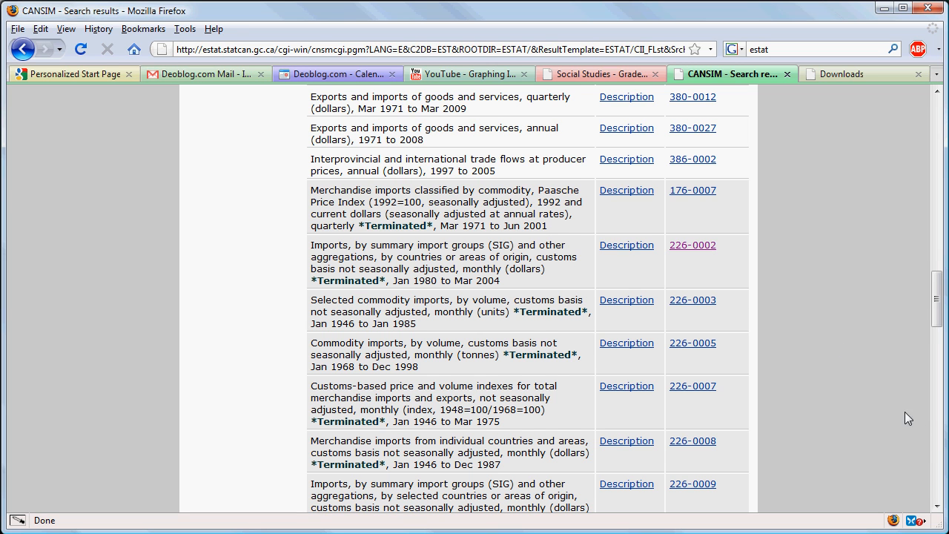
left_click(935, 438)
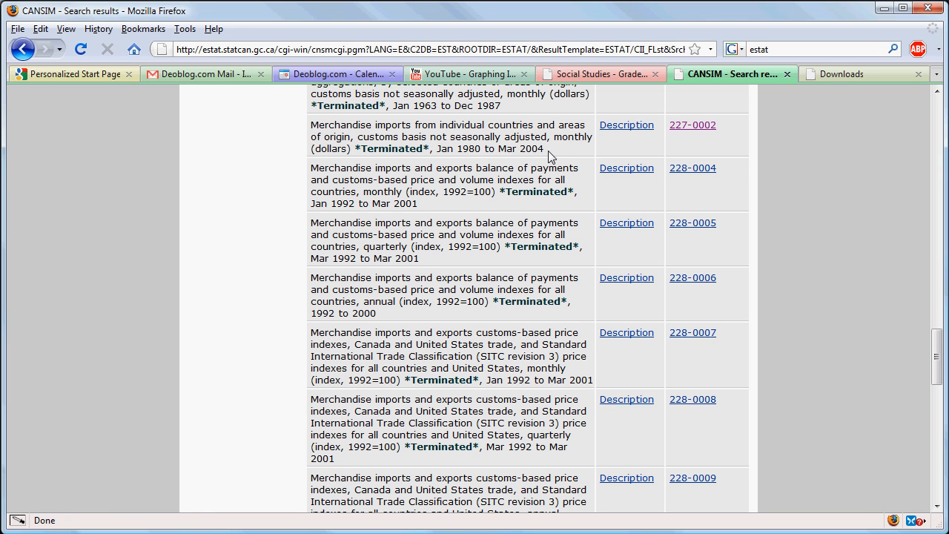
left_click(675, 126)
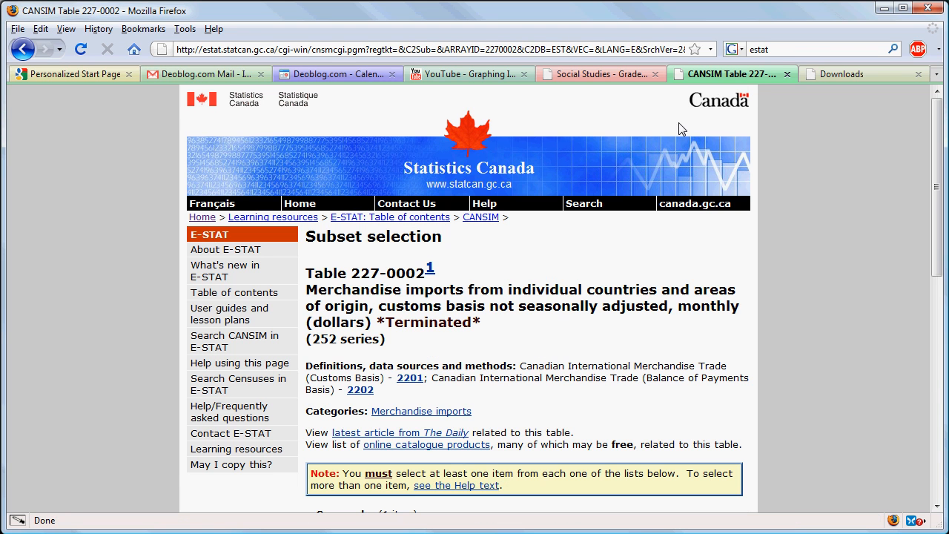
left_click(936, 424)
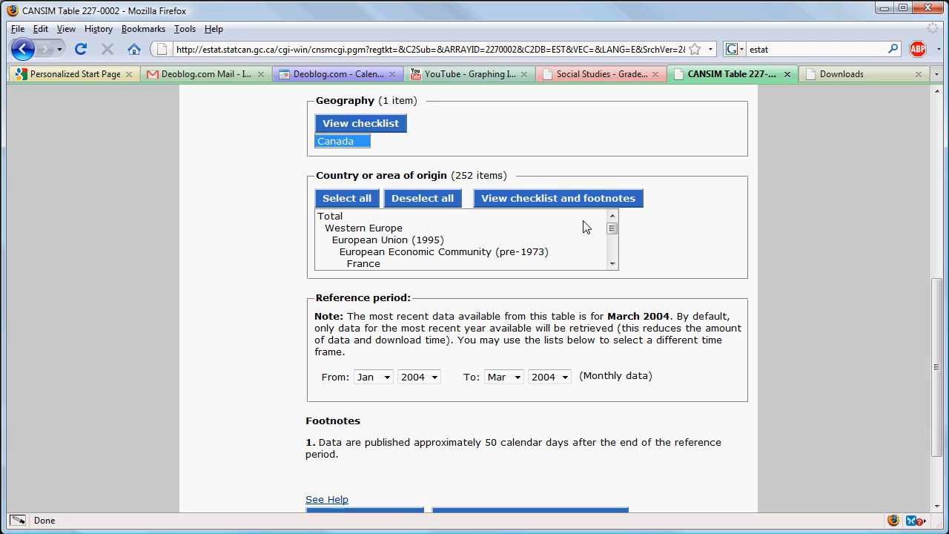
left_click(514, 198)
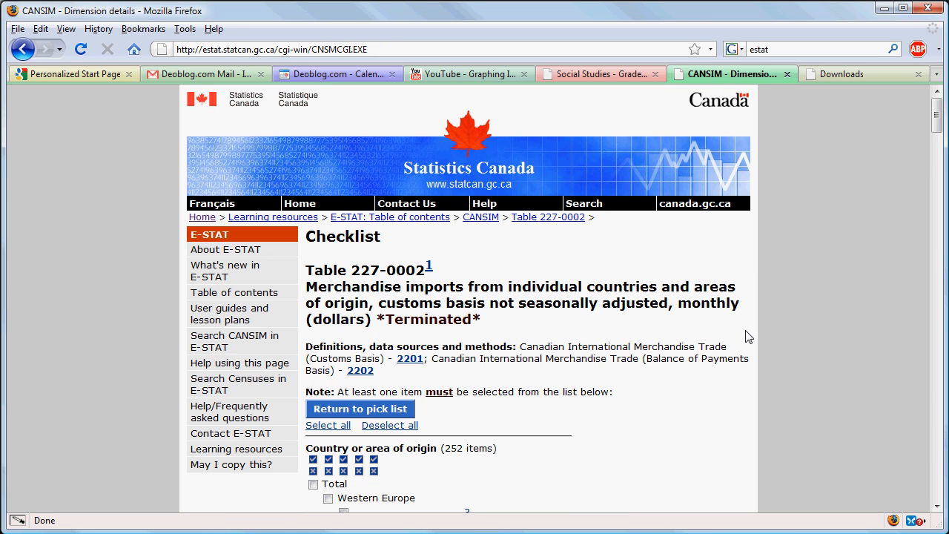
Select Hong Kong, India, China, Indonesia, South Korea and Philippines under Other Asia in the country-of-origin checklist.
left_click(939, 432)
left_click(939, 433)
left_click(939, 432)
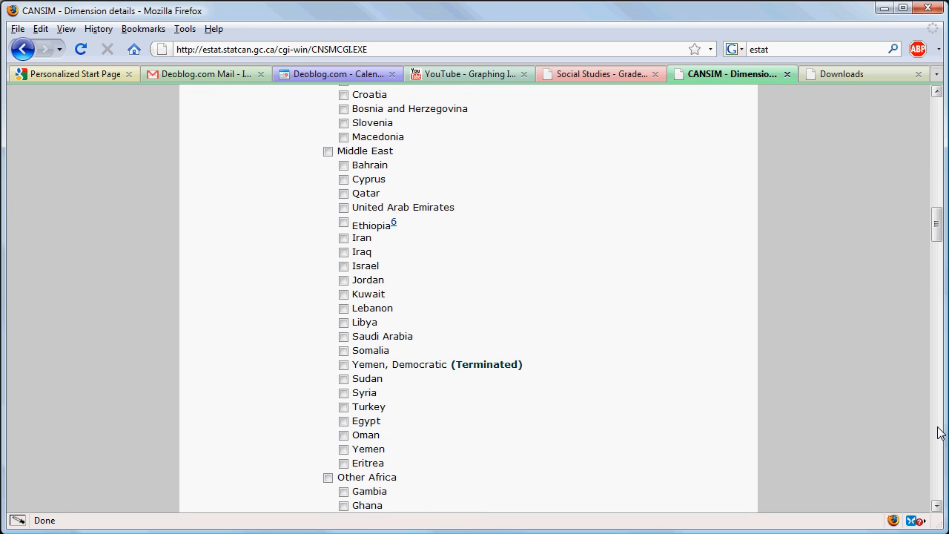
left_click(939, 432)
left_click(939, 432)
left_click(939, 432)
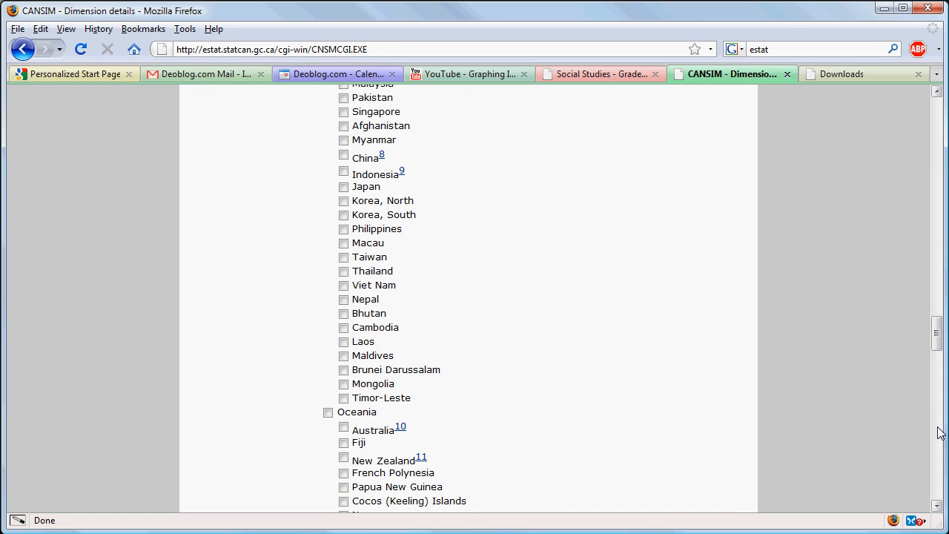
left_click(934, 100)
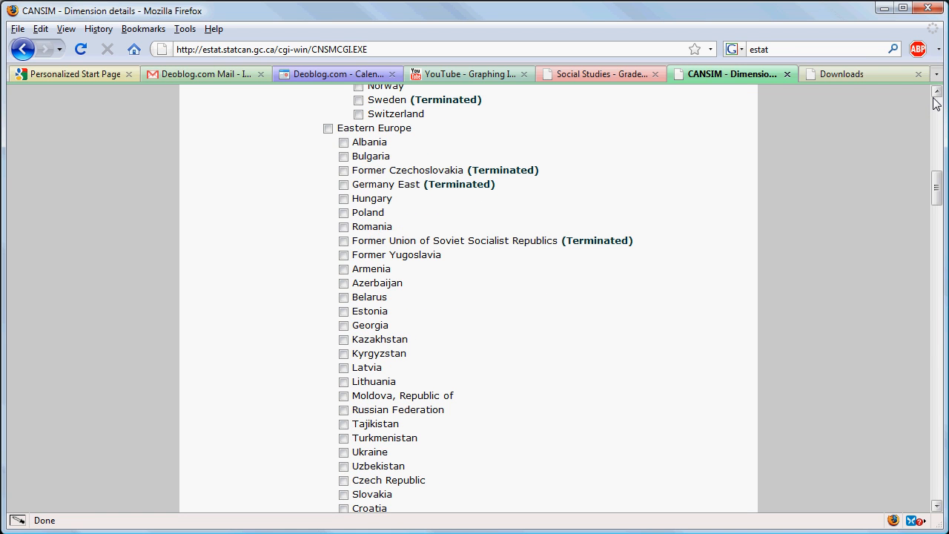
left_click(936, 239)
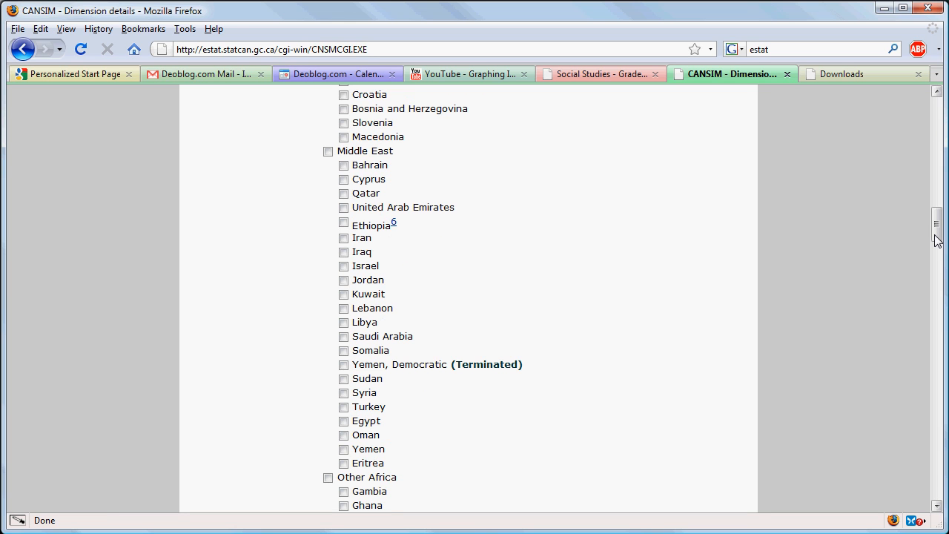
left_click(936, 264)
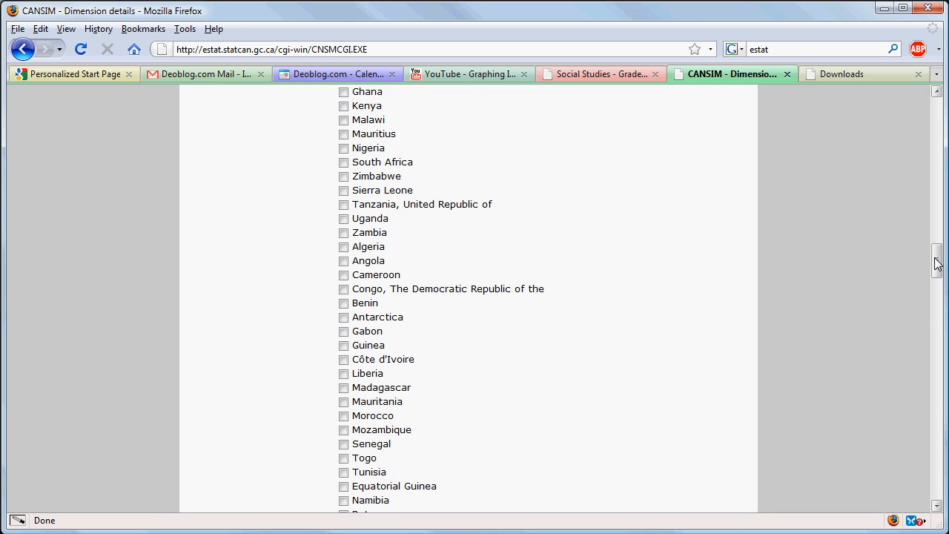
left_click(936, 316)
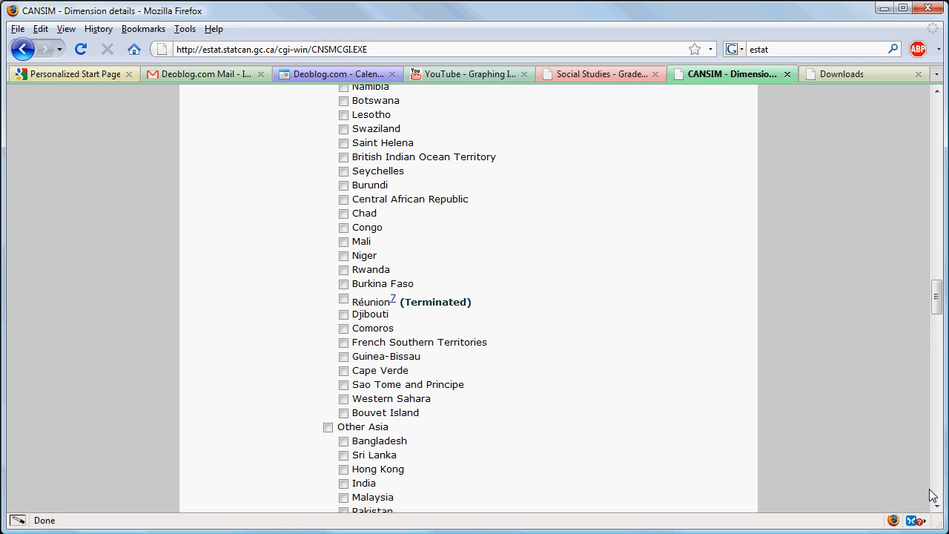
left_click(937, 506)
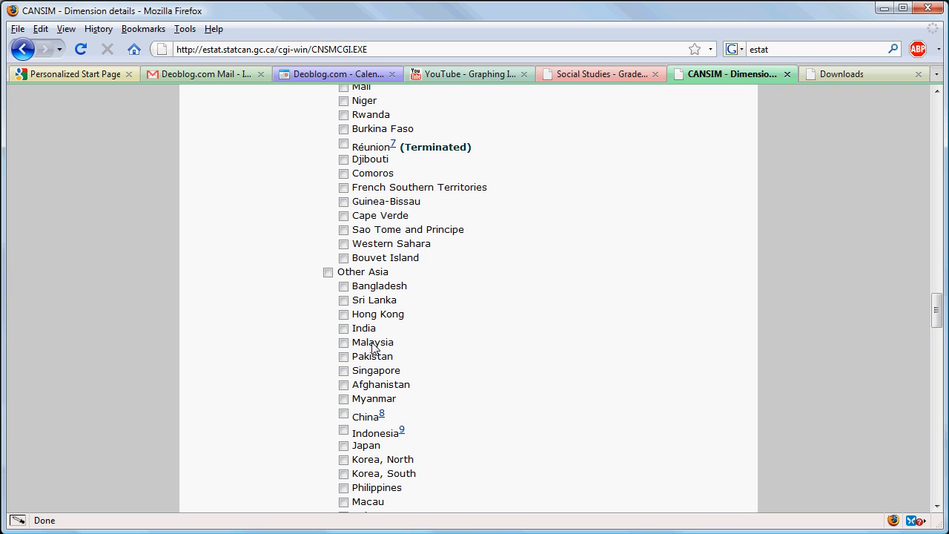
left_click(344, 316)
left_click(345, 414)
left_click(345, 430)
left_click(344, 473)
left_click(344, 489)
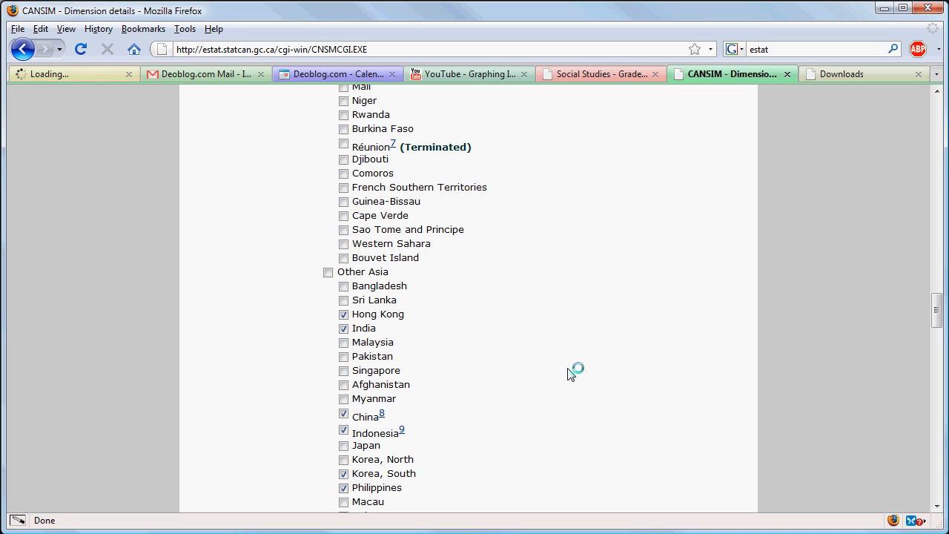
left_click(934, 462)
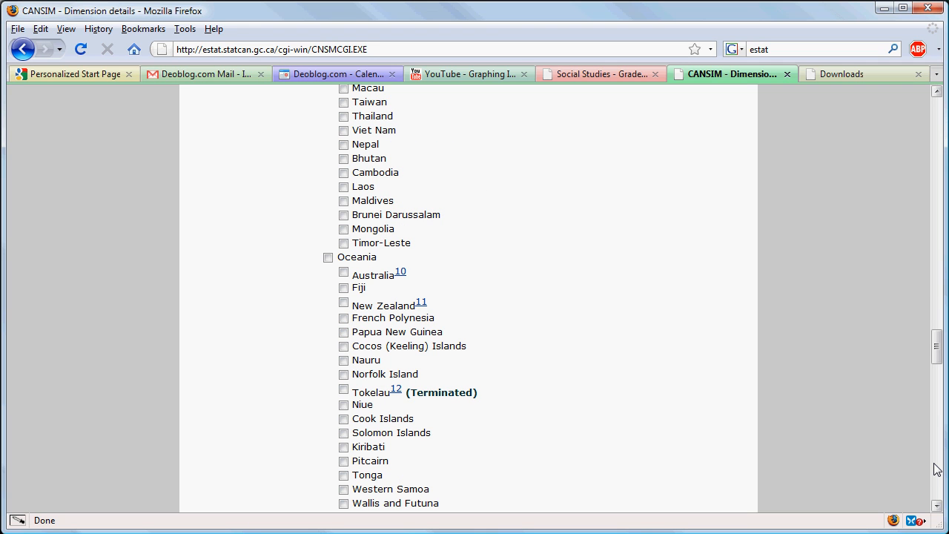